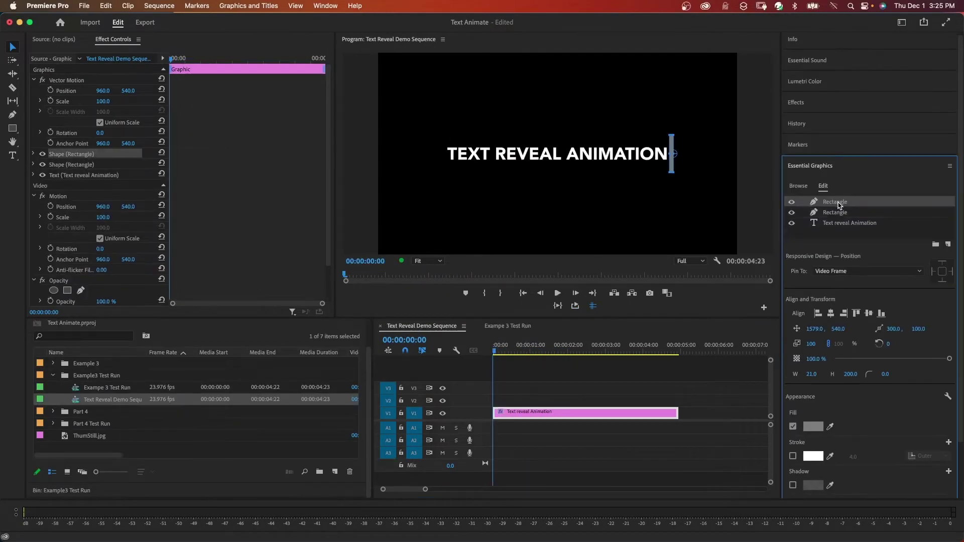
# Rename the duplicated rectangle layer 'Mask' and set it to mask the title
pyautogui.click(835, 213)
pyautogui.doubleClick(835, 214)
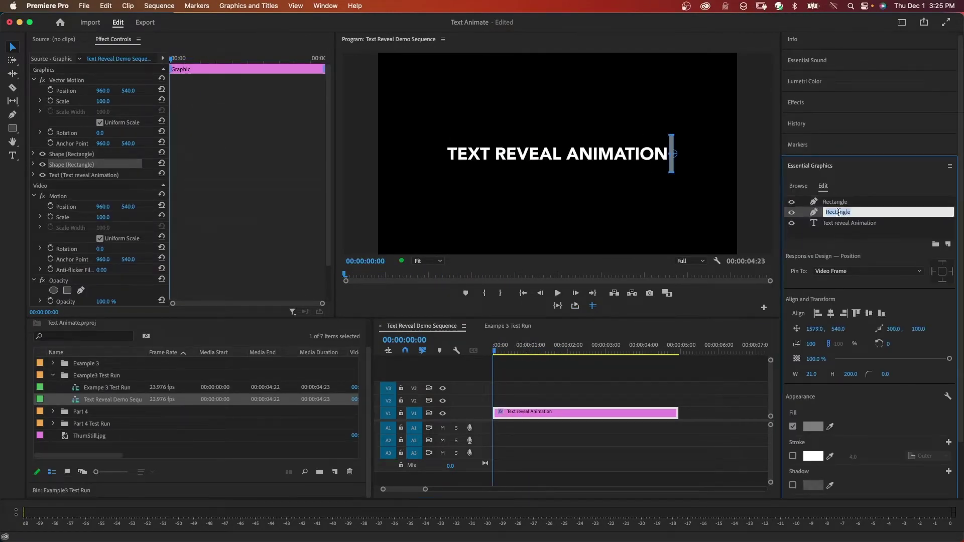
pyautogui.write('Mask')
pyautogui.press('Return')
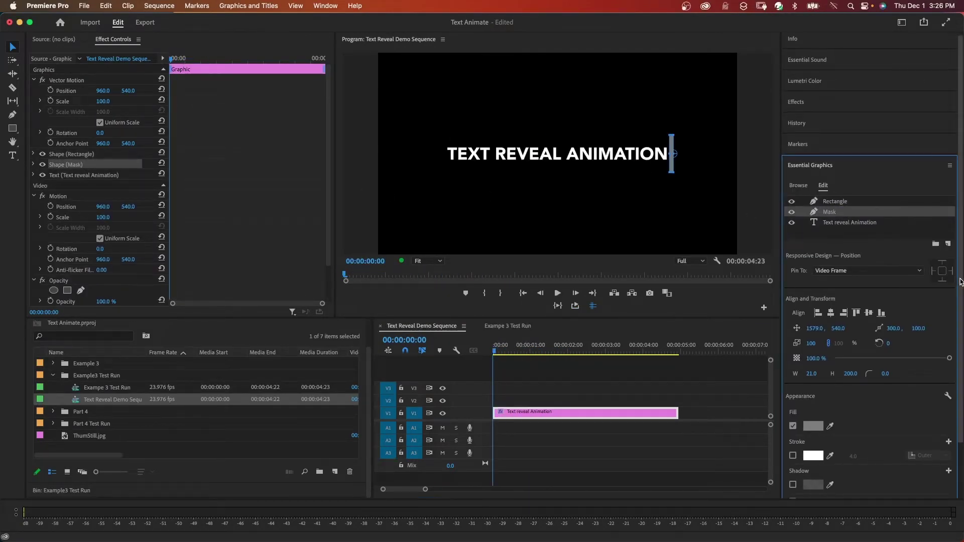
pyautogui.scroll(-3, 854, 301)
pyautogui.click(794, 439)
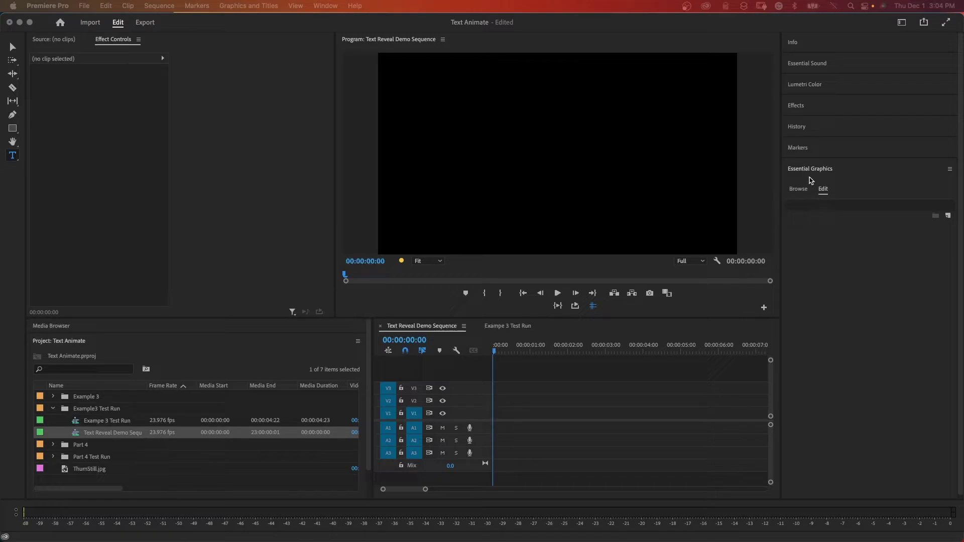
pyautogui.click(902, 23)
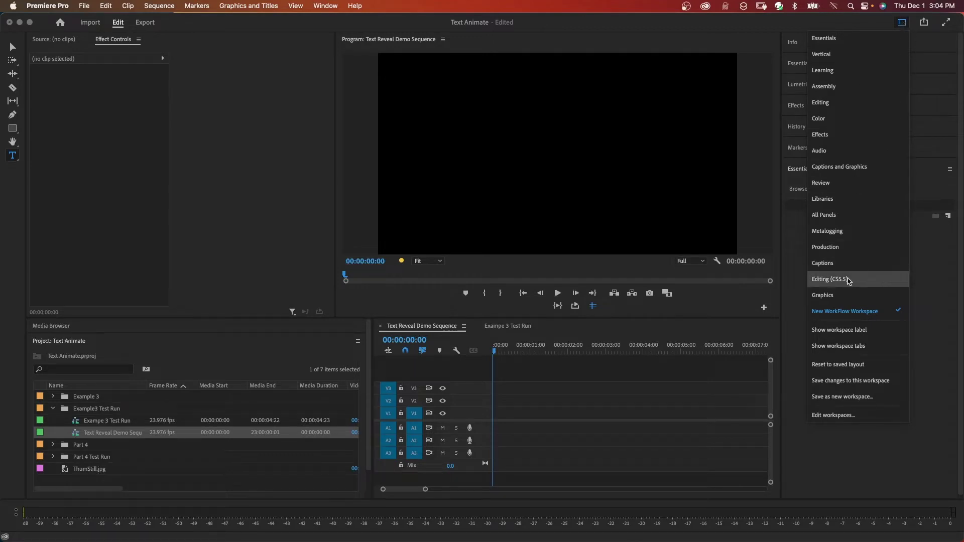
# Add a new text layer reading 'Text reveal Animation' to the sequence
pyautogui.click(322, 7)
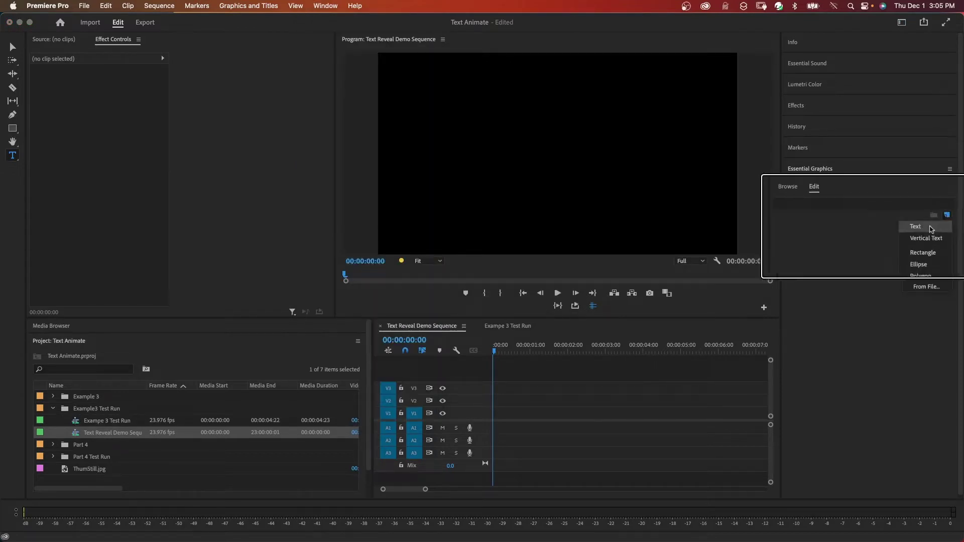
pyautogui.click(914, 227)
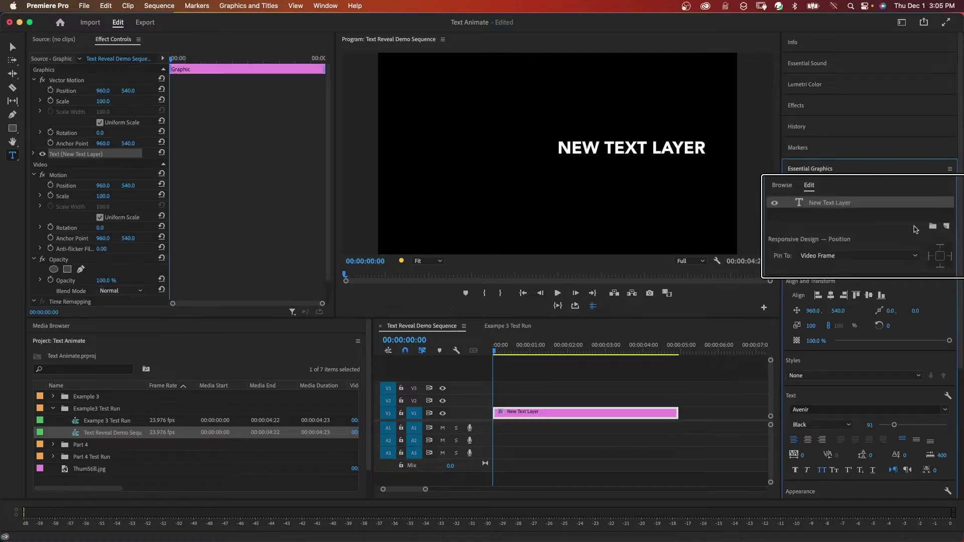
pyautogui.write('Text rev')
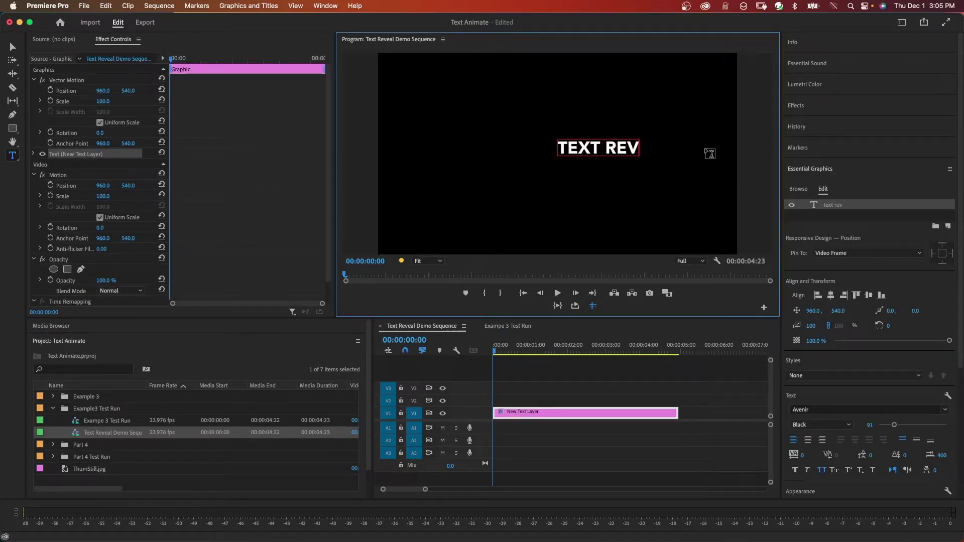
pyautogui.write('eal Animation')
pyautogui.click(14, 48)
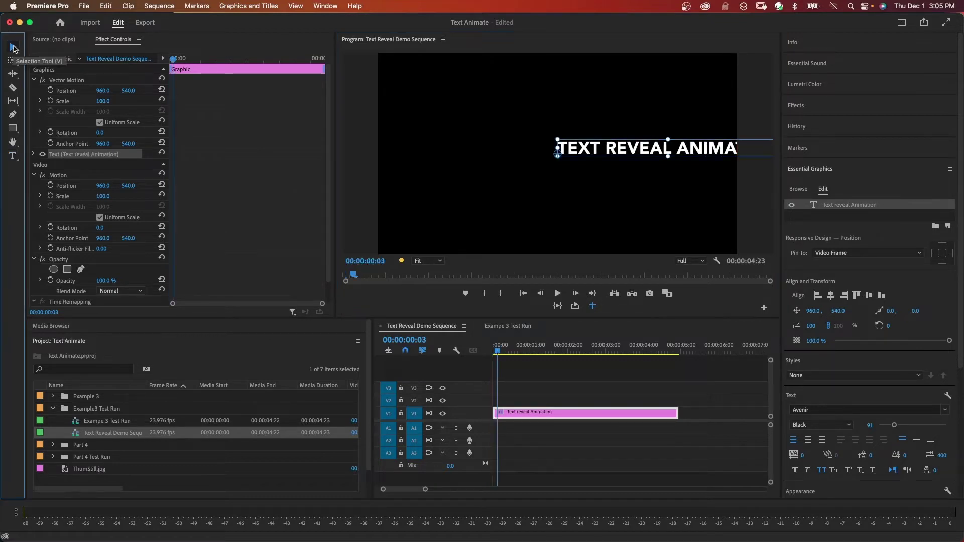
# Move the title left, then align it to the horizontal and vertical centre of the frame
pyautogui.moveTo(726, 149); pyautogui.dragTo(634, 145)
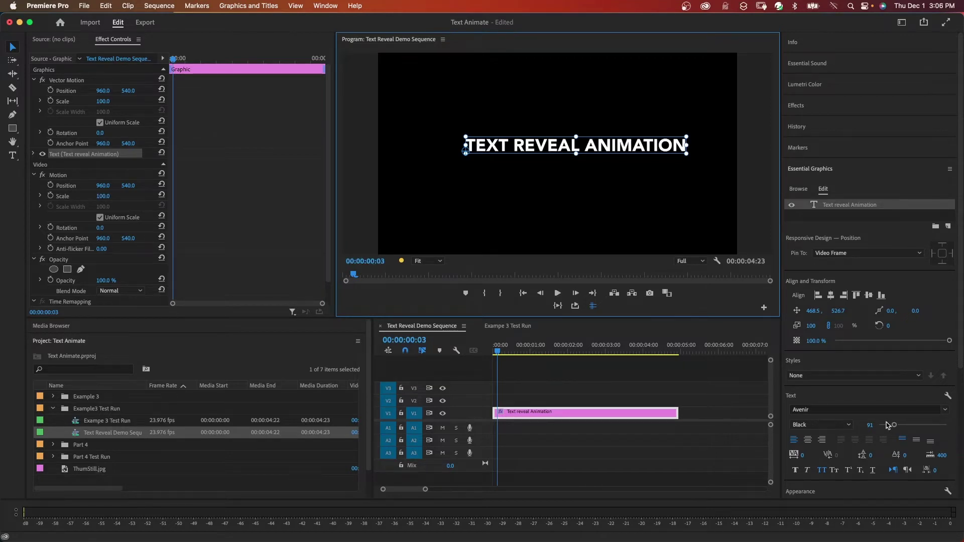
pyautogui.click(869, 427)
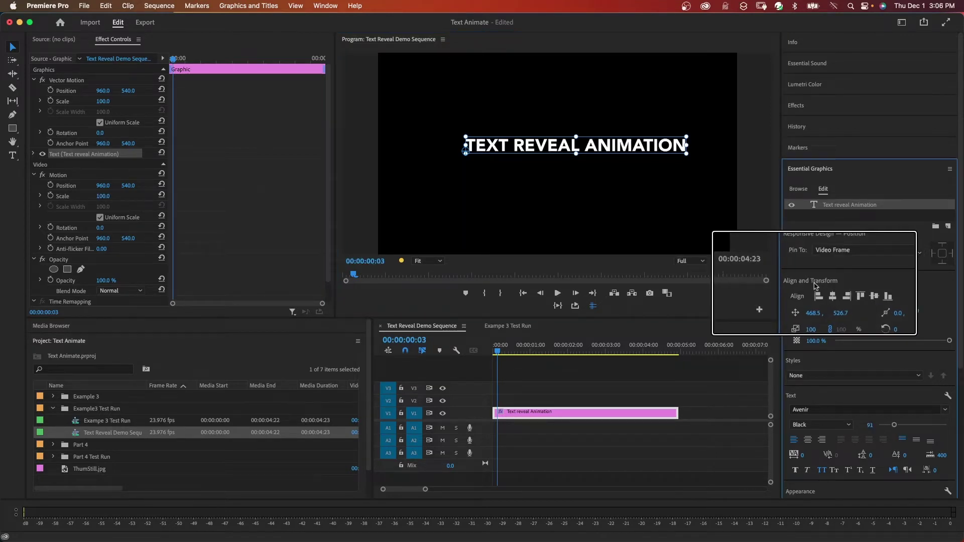
pyautogui.click(831, 296)
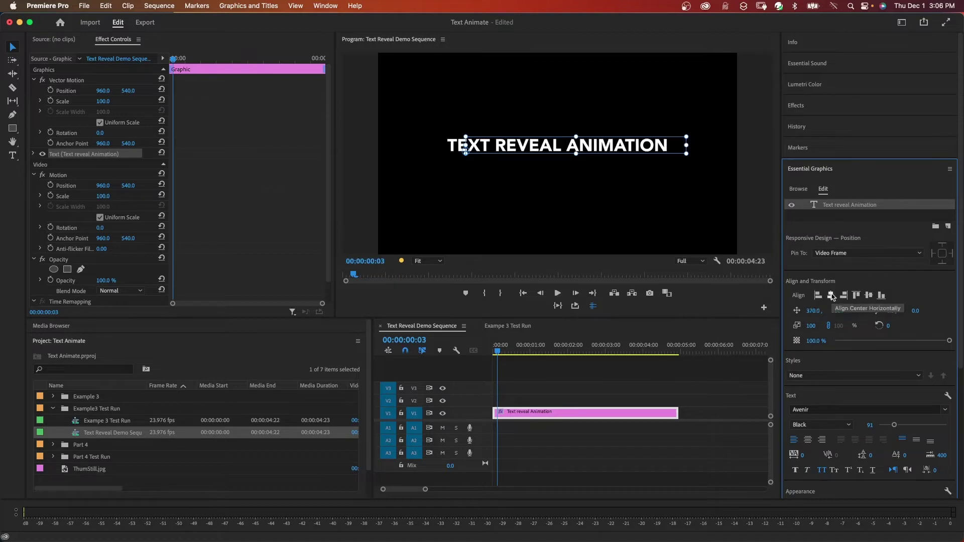
pyautogui.click(869, 297)
pyautogui.click(632, 239)
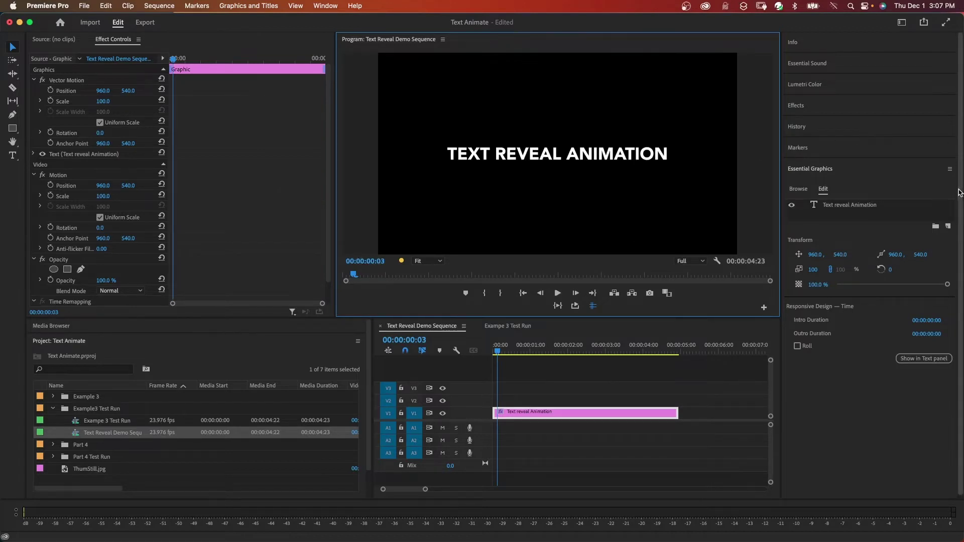
pyautogui.click(949, 226)
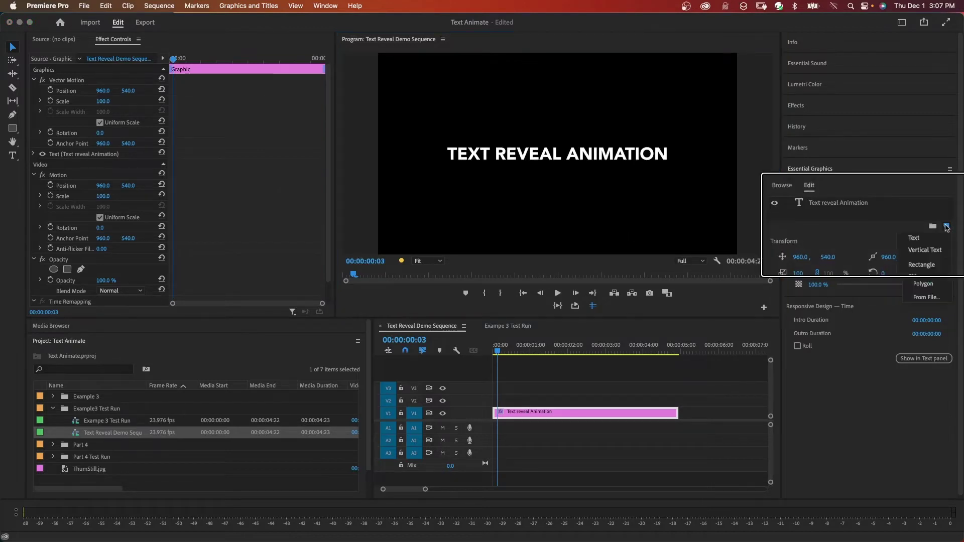
# Add a rectangle anchored on its right edge, narrowed to 21 wide, placed at X 1579
pyautogui.click(925, 262)
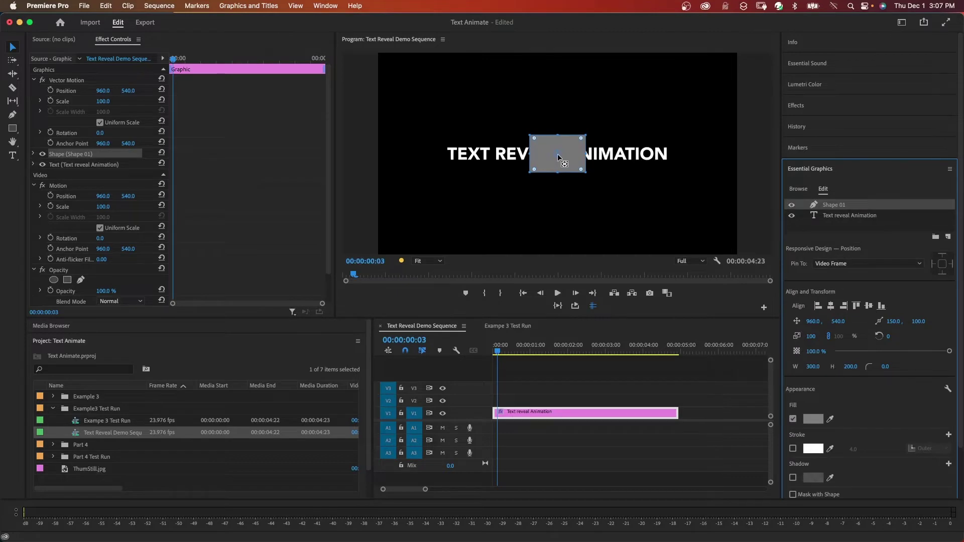
pyautogui.moveTo(558, 154); pyautogui.dragTo(583, 154)
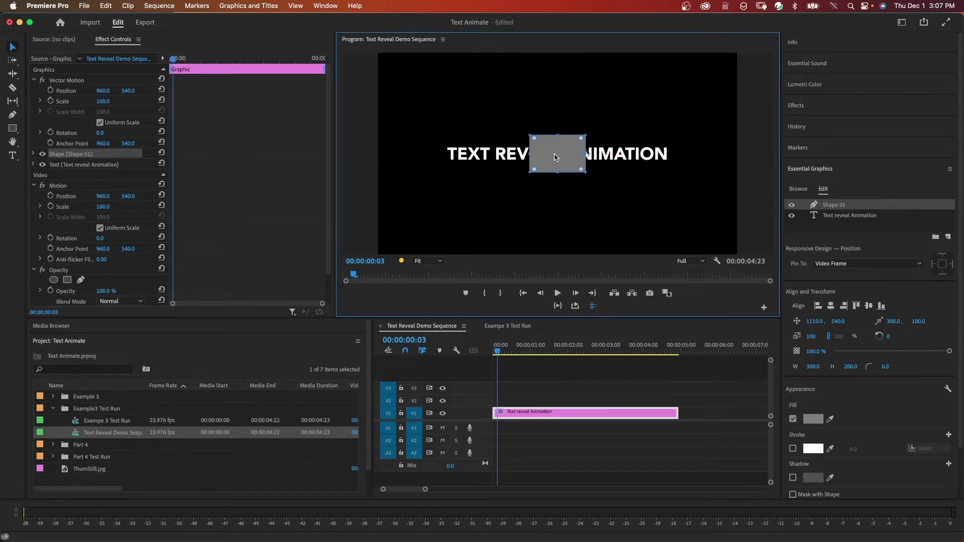
pyautogui.moveTo(531, 153); pyautogui.dragTo(584, 157)
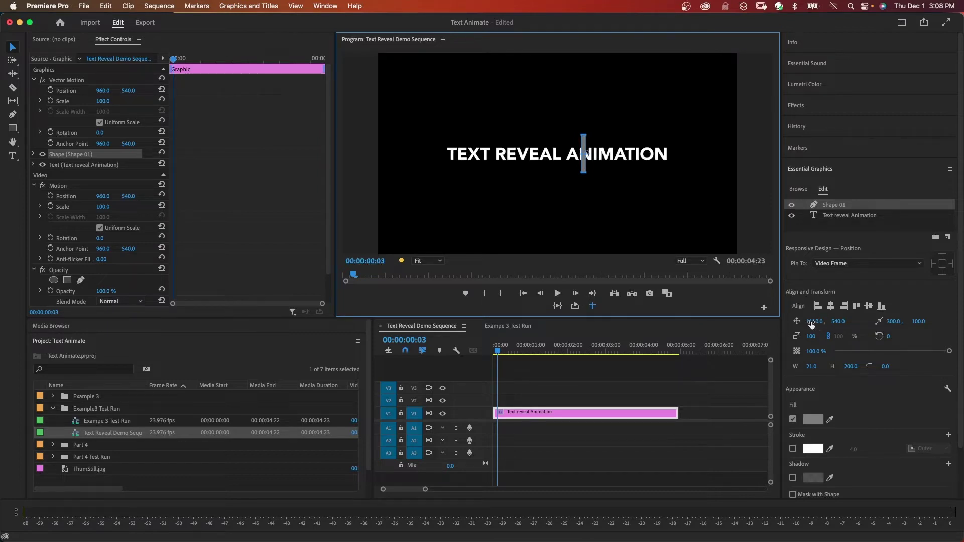
pyautogui.moveTo(812, 325); pyautogui.dragTo(929, 325)
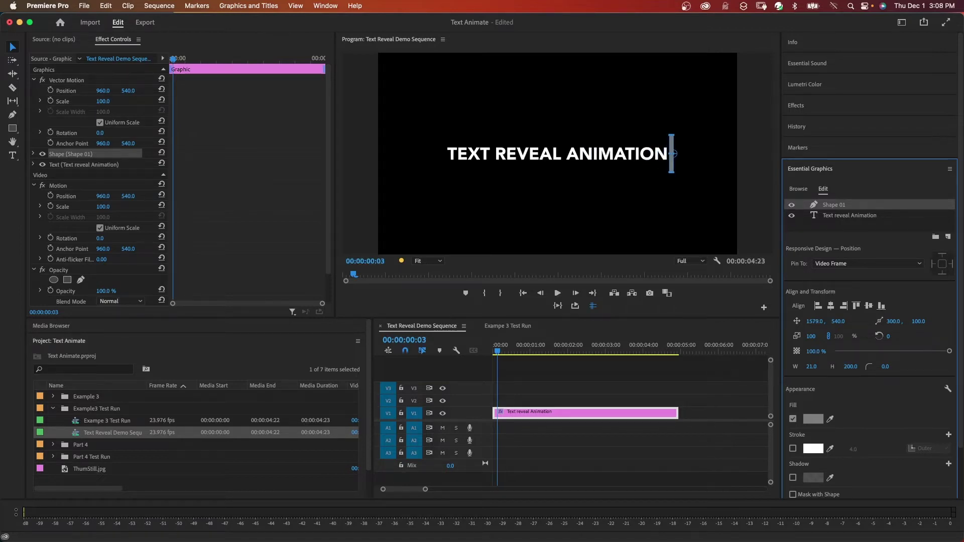
pyautogui.doubleClick(832, 206)
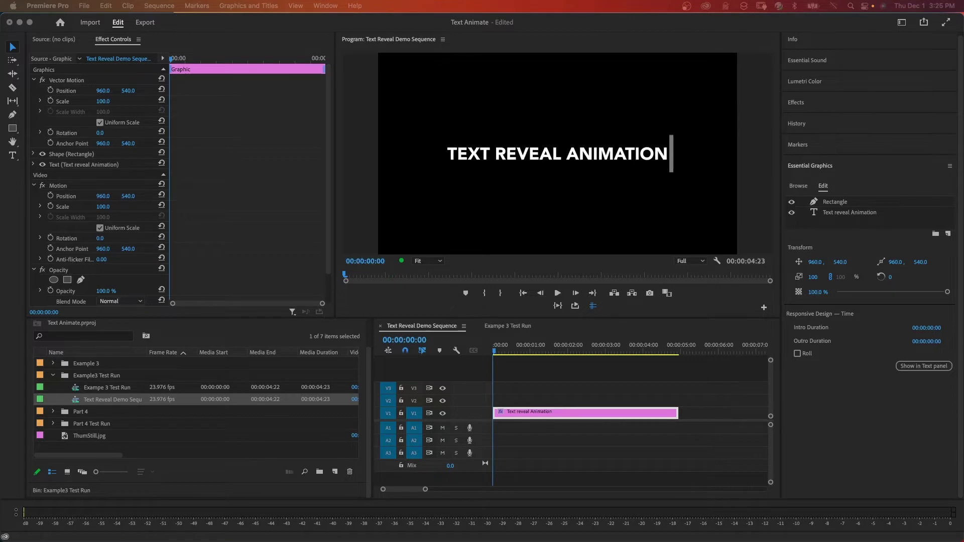
# Duplicate the Rectangle layer and rename the copy 'Mask'
pyautogui.click(835, 203)
pyautogui.click(835, 203)
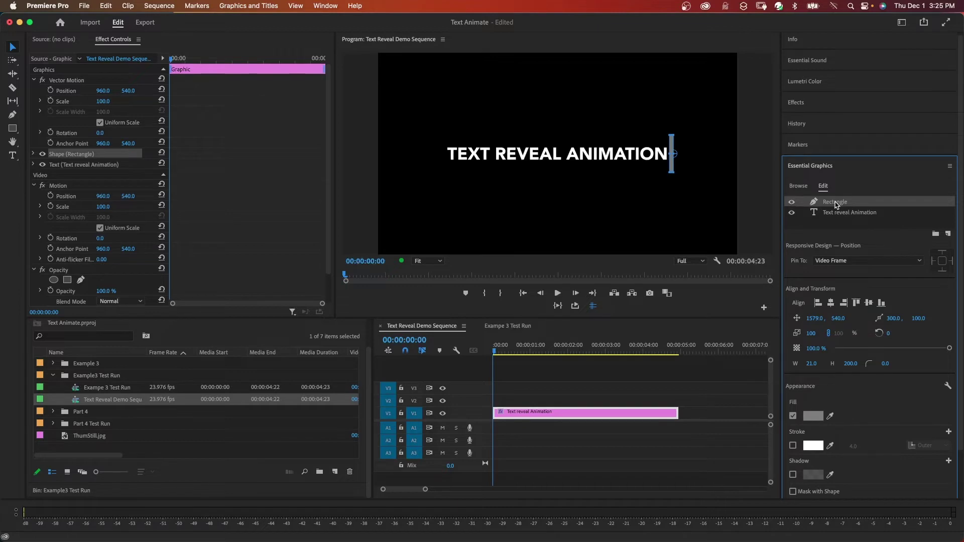
pyautogui.press('super+c')
pyautogui.press('super+v')
pyautogui.doubleClick(863, 212)
pyautogui.moveTo(863, 212); pyautogui.dragTo(819, 213)
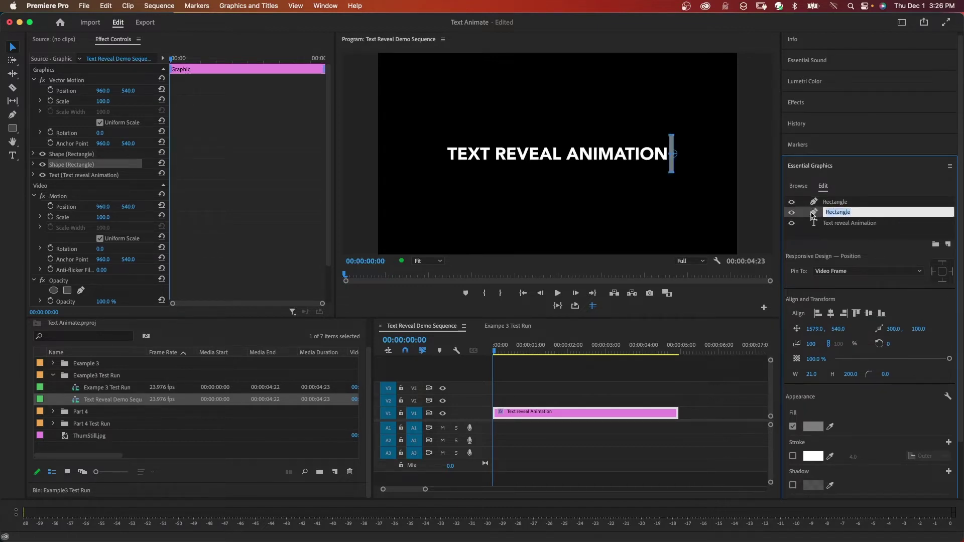
pyautogui.write('Mask')
pyautogui.press('Return')
# Enable Mask with Shape and Invert, then stretch the mask leftward to 1256 × 200
pyautogui.scroll(-3, 869, 301)
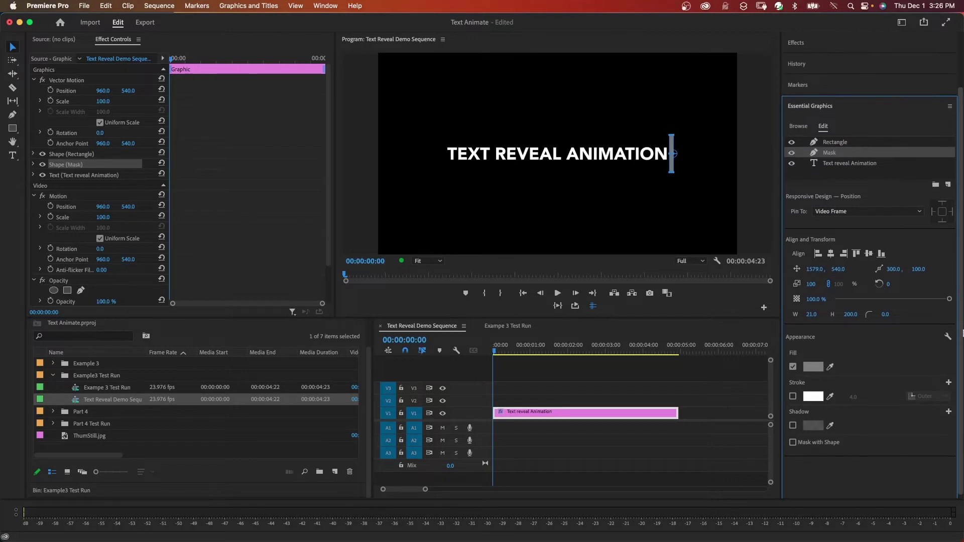
pyautogui.click(793, 439)
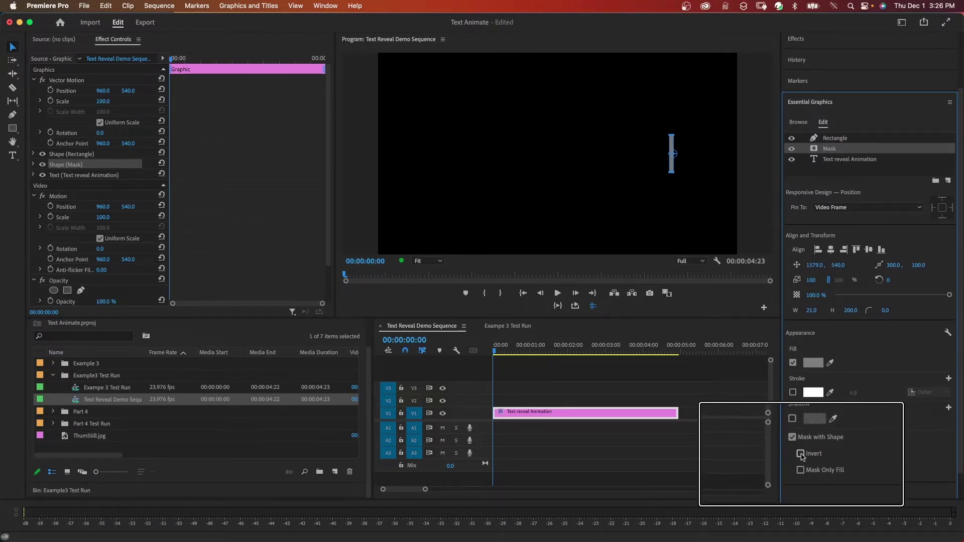
pyautogui.click(801, 454)
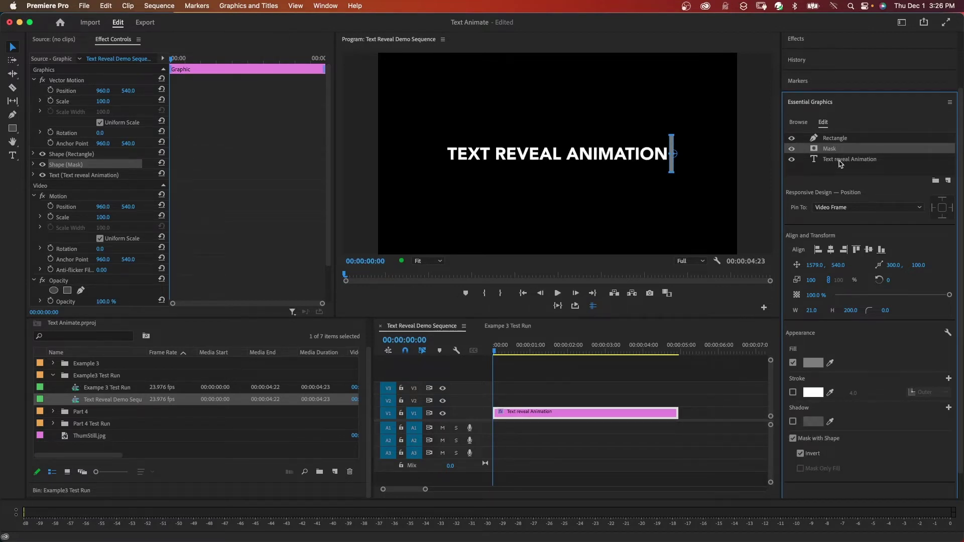
pyautogui.click(672, 154)
pyautogui.moveTo(672, 154); pyautogui.dragTo(439, 152)
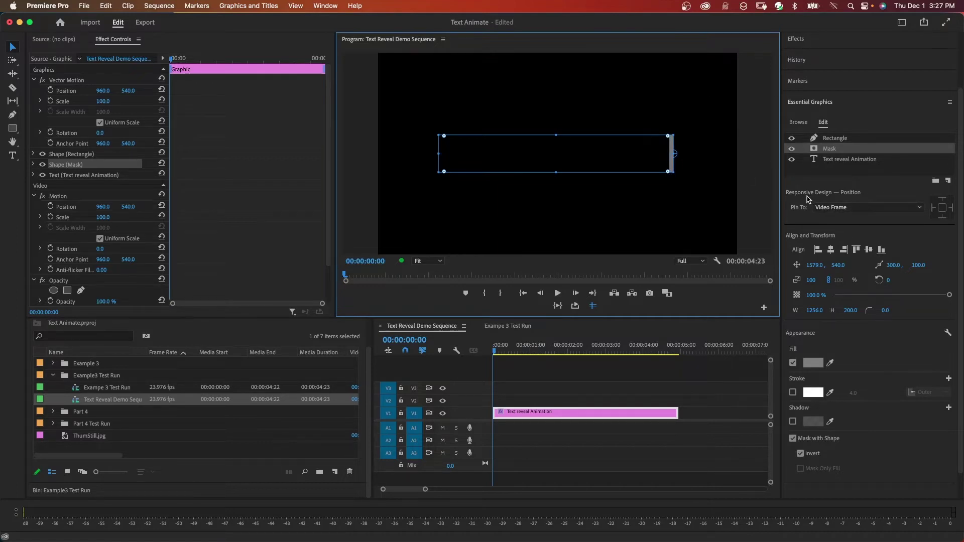
# Set the Mask layer's Responsive Design Position to pin to the Rectangle layer
pyautogui.click(869, 207)
pyautogui.click(848, 230)
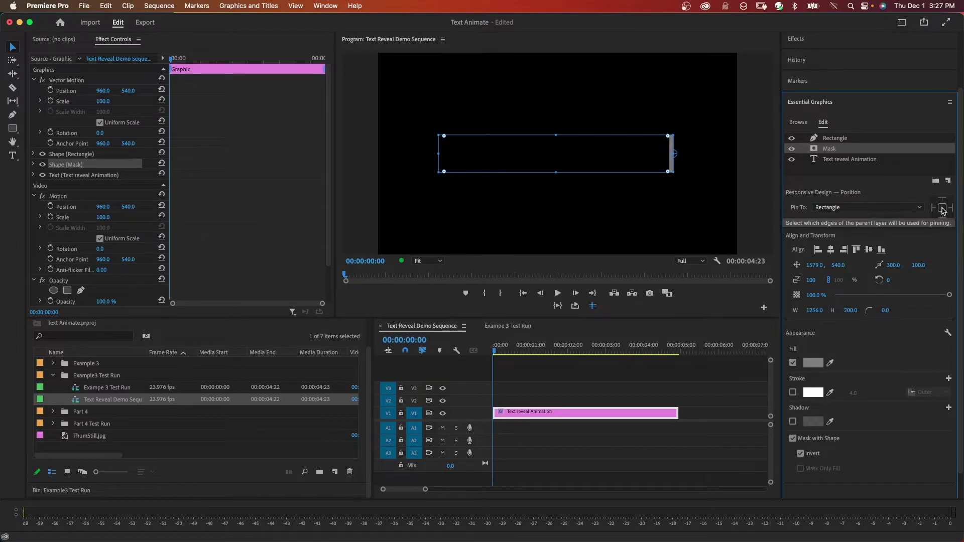
pyautogui.scroll(3, 943, 210)
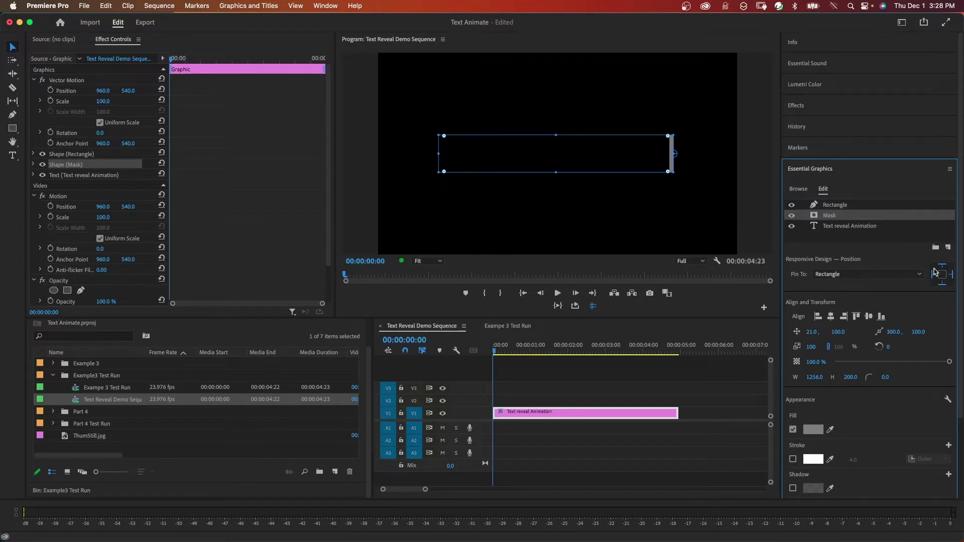
pyautogui.click(837, 206)
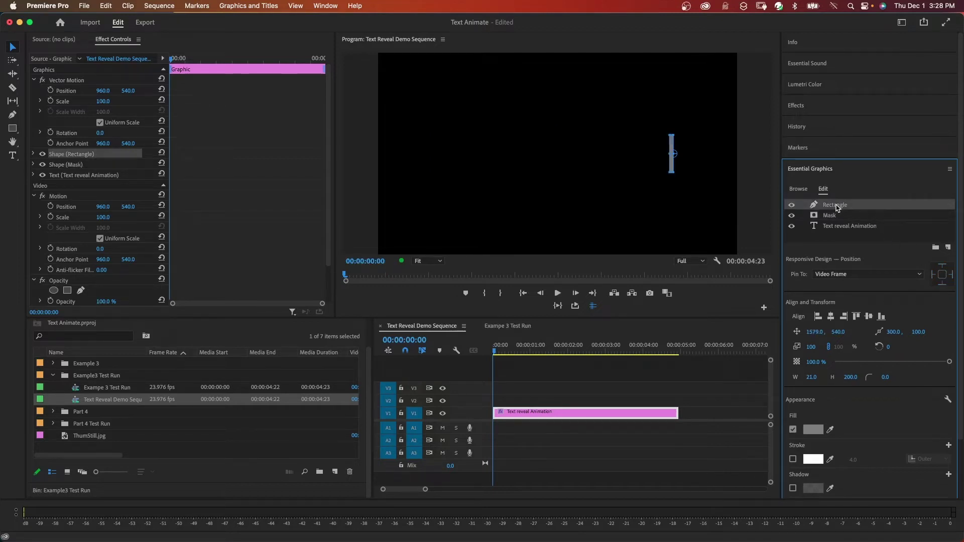
# Keyframe the bar's Position to slide left to X 348 at 00:00:01:00, then preview
pyautogui.click(798, 332)
pyautogui.click(415, 341)
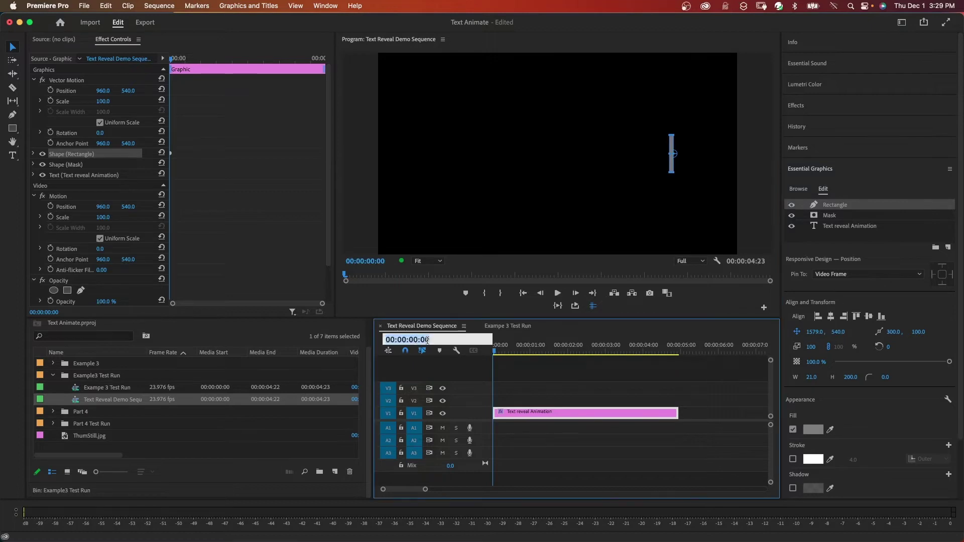
pyautogui.write('100')
pyautogui.press('Return')
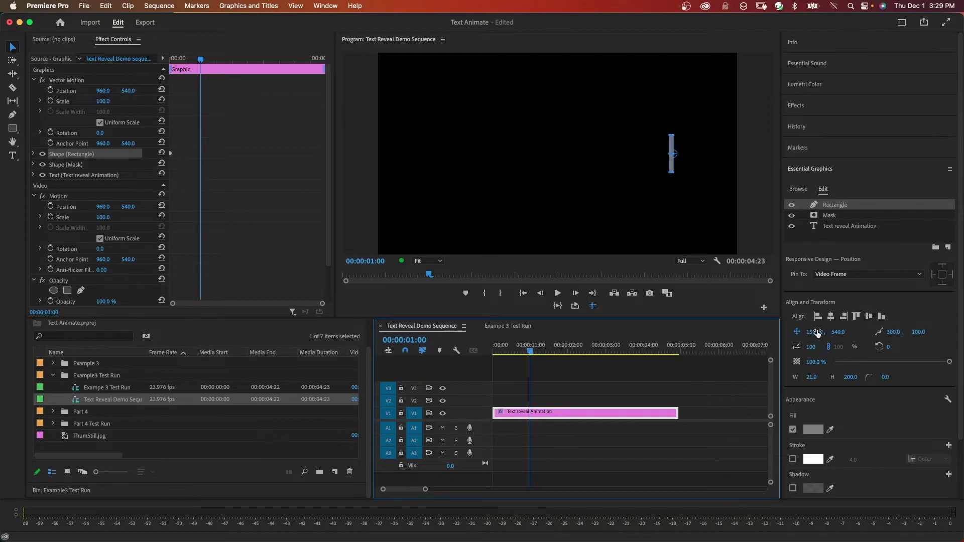
pyautogui.moveTo(818, 332); pyautogui.dragTo(705, 333)
pyautogui.click(454, 353)
pyautogui.press('space')
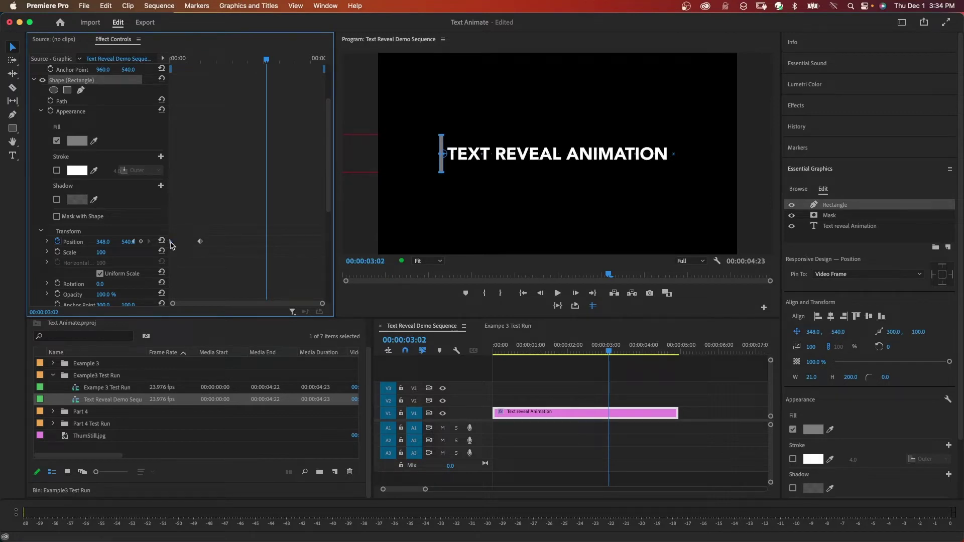
# Set the bar's first Position keyframe to Ease Out, the one-second keyframe to Ease In, and replay
pyautogui.rightClick(175, 244)
pyautogui.moveTo(215, 335)
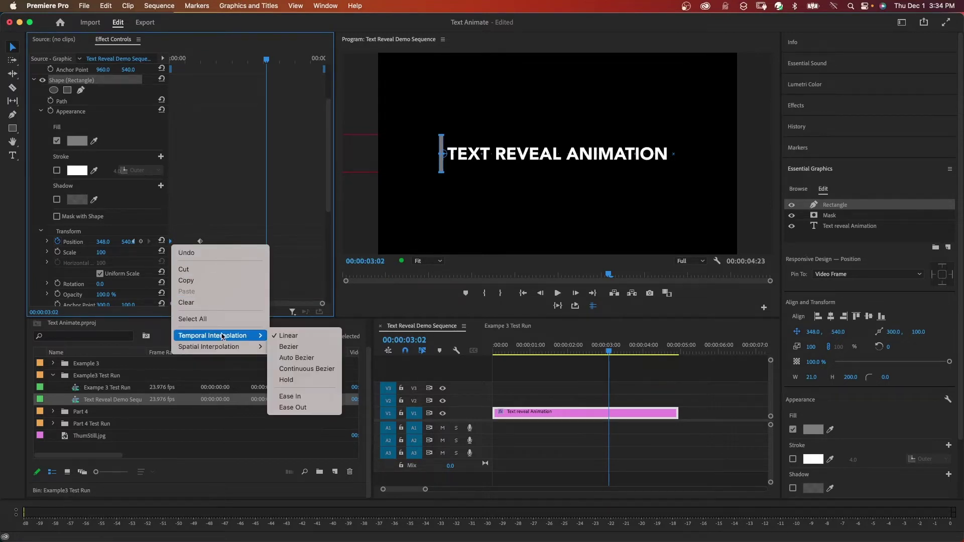
pyautogui.click(294, 408)
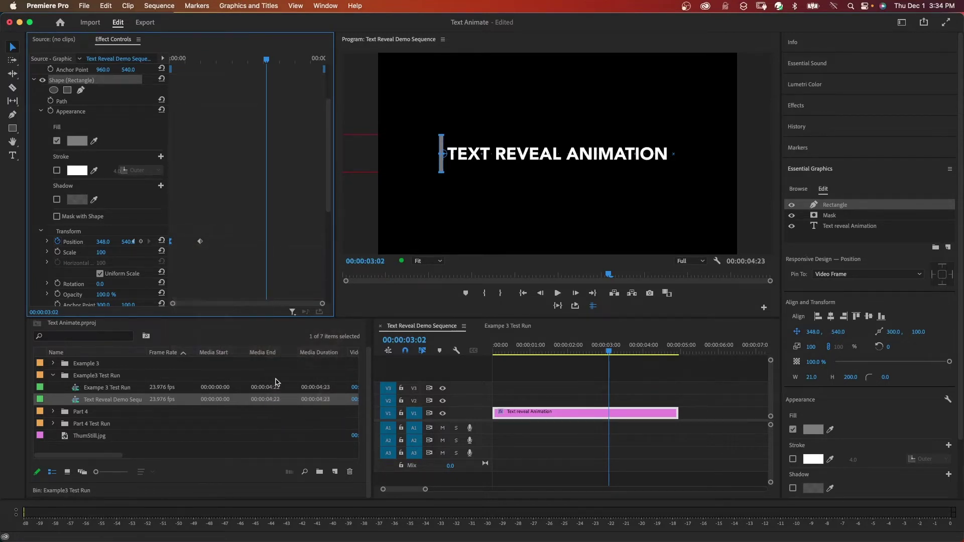
pyautogui.rightClick(200, 243)
pyautogui.moveTo(275, 336)
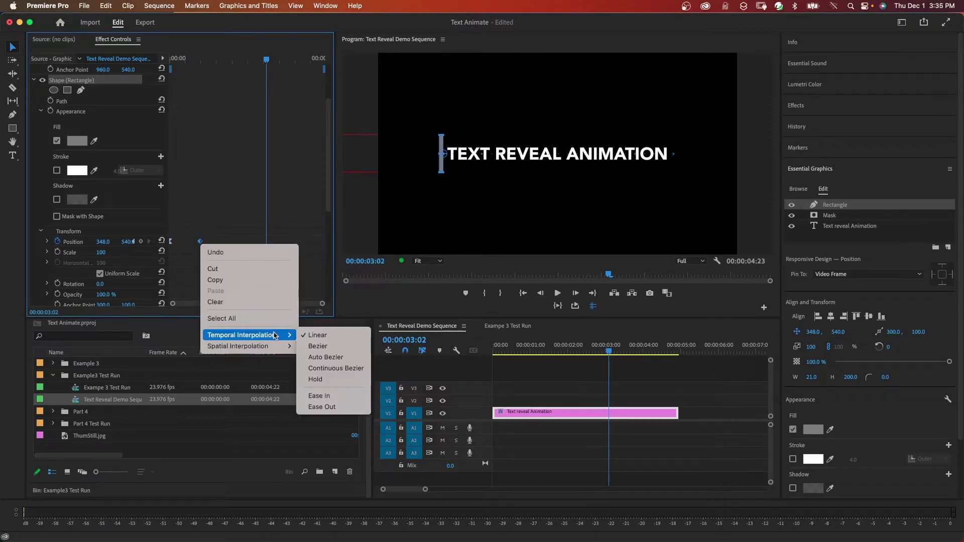
pyautogui.click(319, 396)
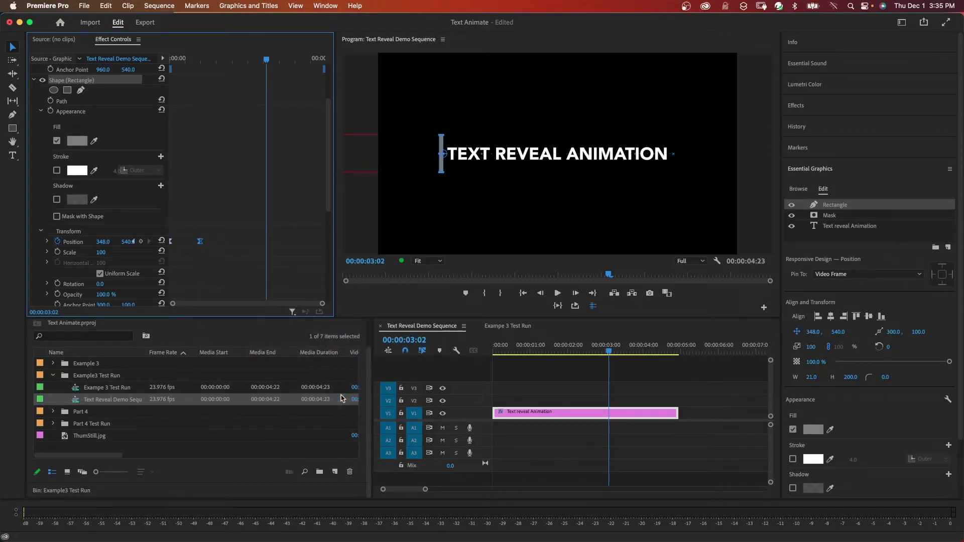
pyautogui.click(455, 353)
pyautogui.press('Home')
pyautogui.press('space')
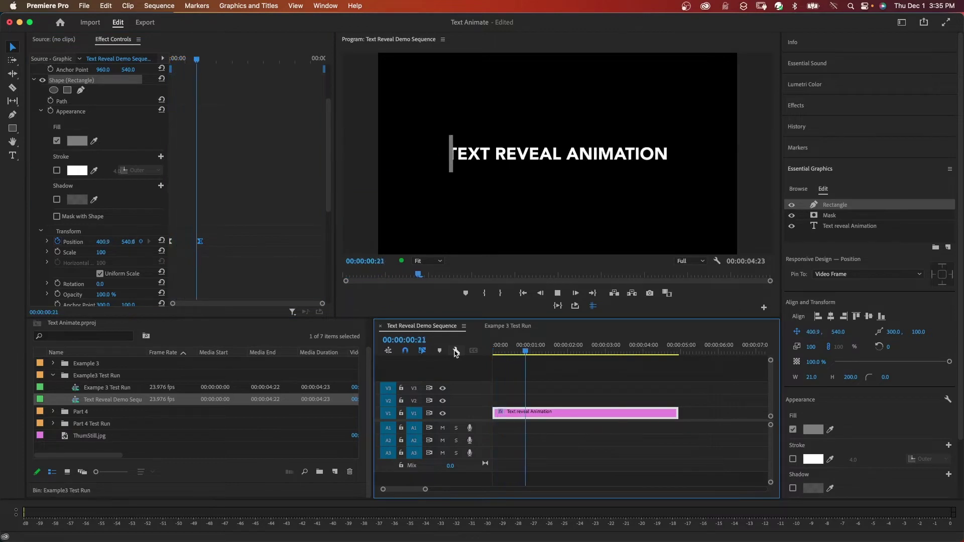
pyautogui.moveTo(538, 351); pyautogui.dragTo(545, 359)
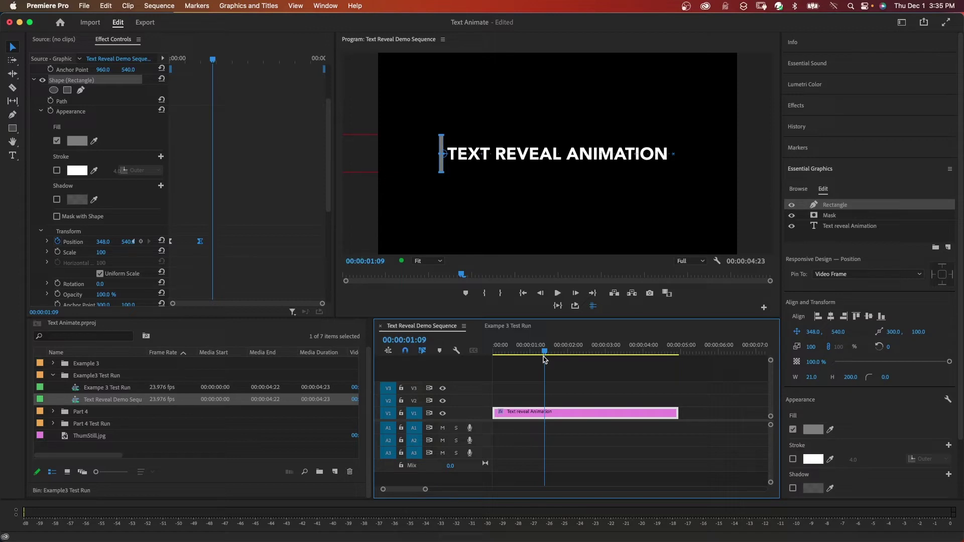
# Keyframe the title text's Position from X 329 at the start to 370 at one second, then play
pyautogui.moveTo(545, 358); pyautogui.dragTo(482, 353)
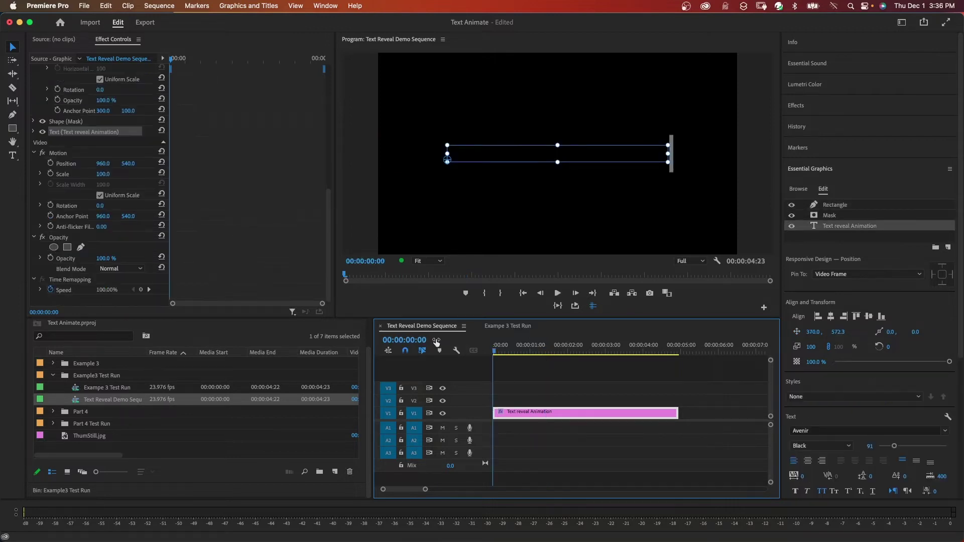
pyautogui.click(436, 340)
pyautogui.write('1.')
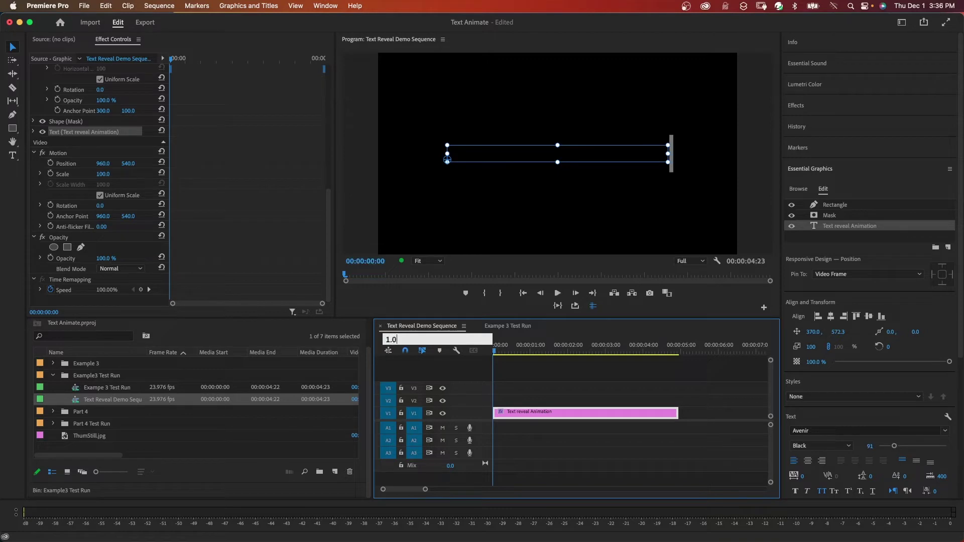
pyautogui.write('0')
pyautogui.press('Return')
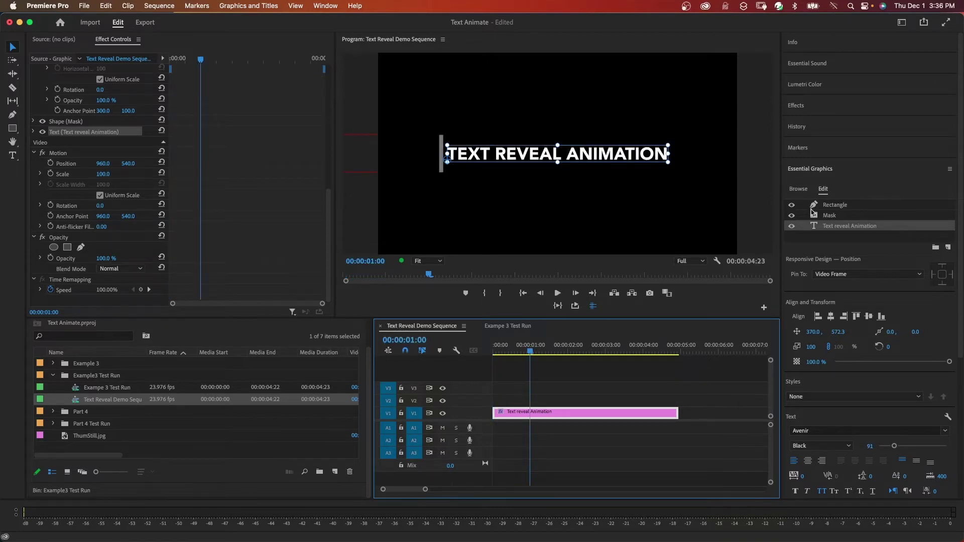
pyautogui.click(799, 333)
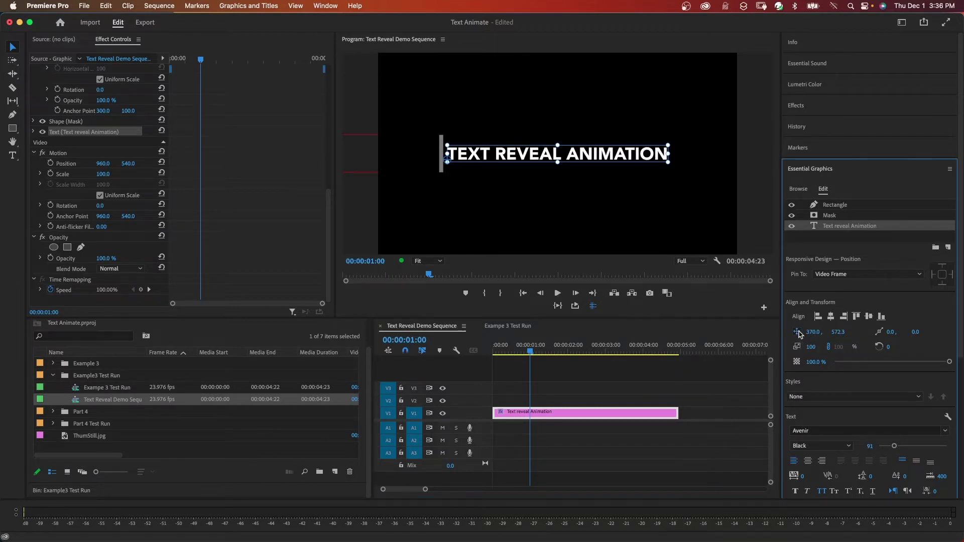
pyautogui.moveTo(530, 350); pyautogui.dragTo(468, 354)
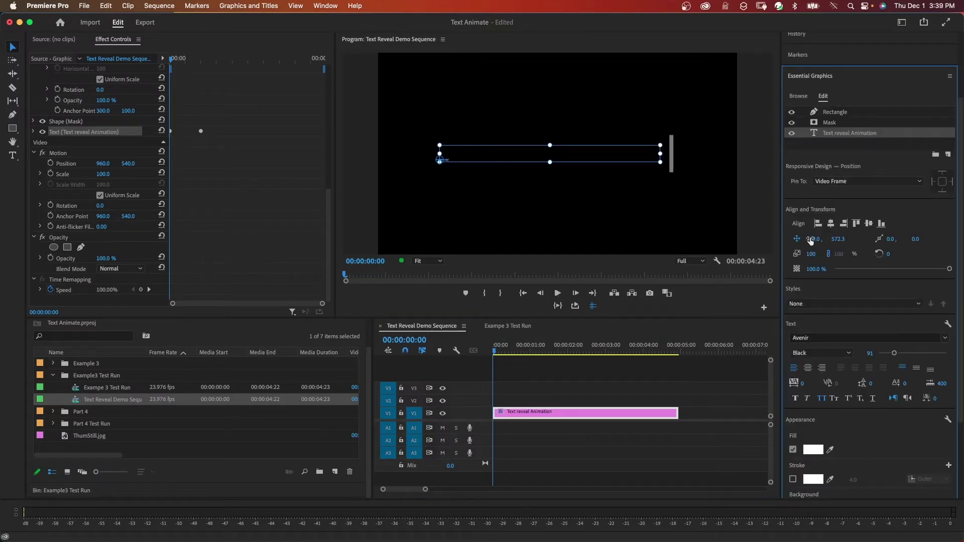
pyautogui.click(513, 418)
pyautogui.press('space')
pyautogui.click(34, 132)
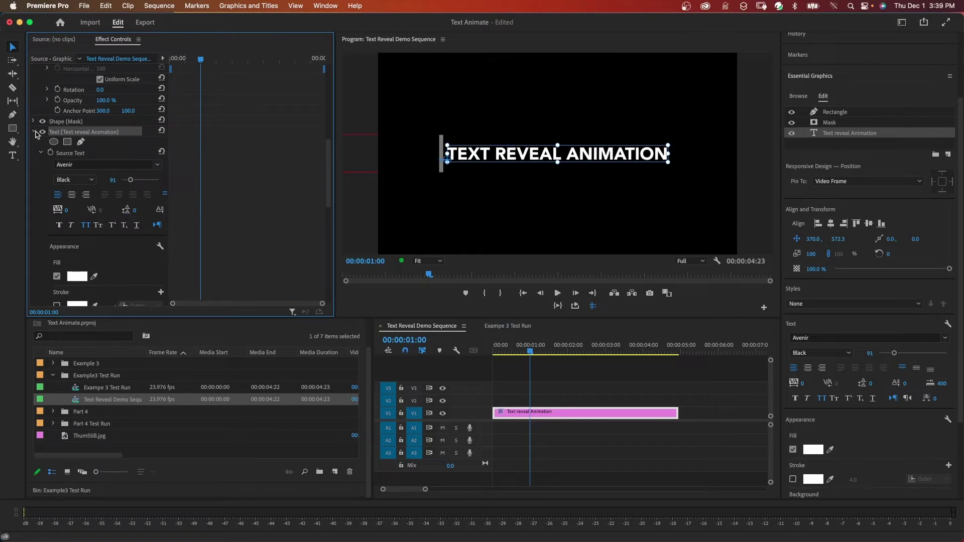
# In Effect Controls, give the text's start keyframe Ease Out and its one-second keyframe Ease In
pyautogui.moveTo(325, 185); pyautogui.dragTo(330, 254)
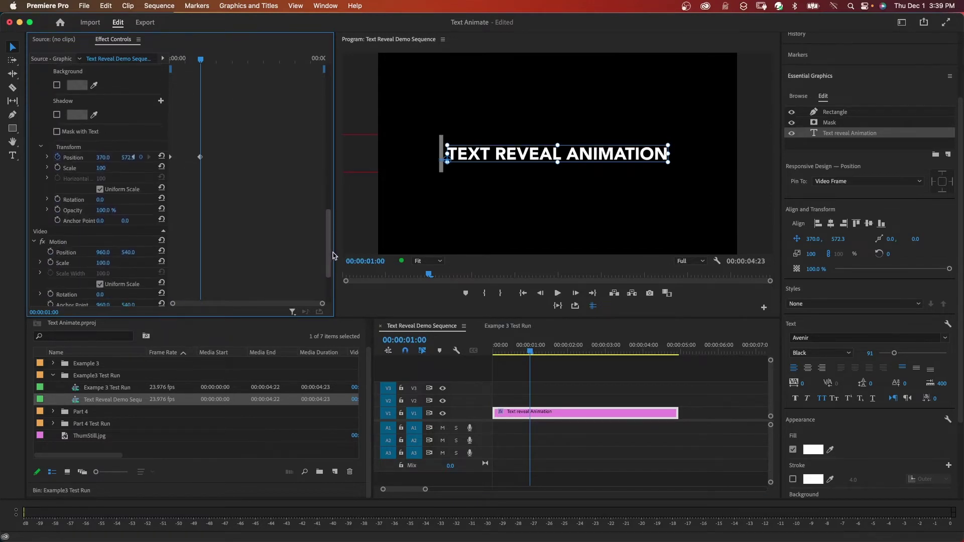
pyautogui.rightClick(171, 160)
pyautogui.moveTo(239, 251)
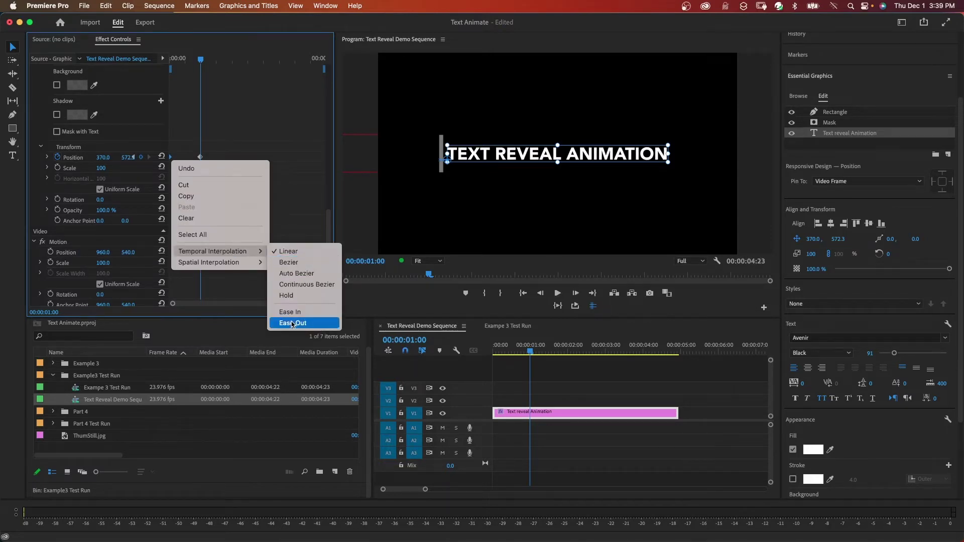
pyautogui.click(306, 284)
pyautogui.moveTo(191, 148); pyautogui.dragTo(215, 166)
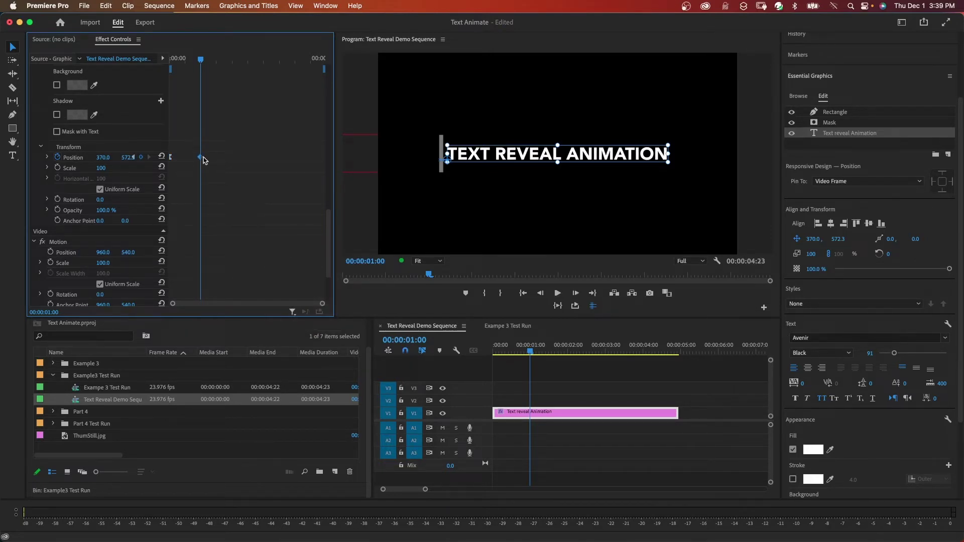
pyautogui.rightClick(200, 157)
pyautogui.moveTo(266, 251)
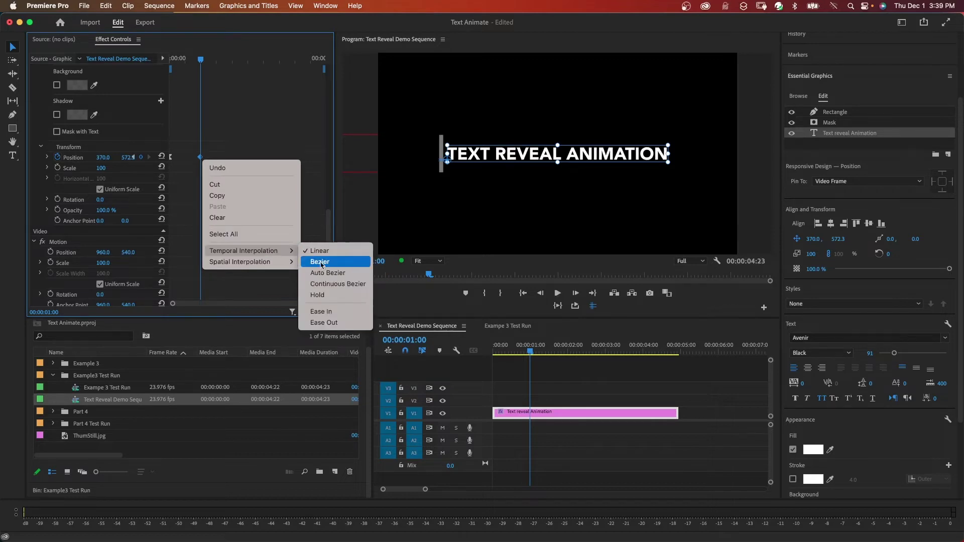
pyautogui.click(322, 311)
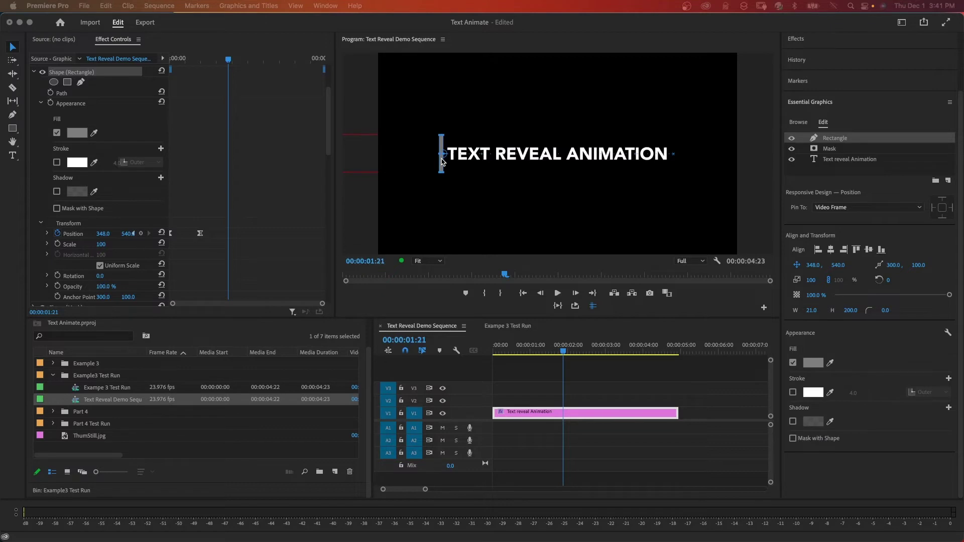
# Change the rectangle's fill from grey to an orange hex colour
pyautogui.click(813, 362)
pyautogui.click(554, 354)
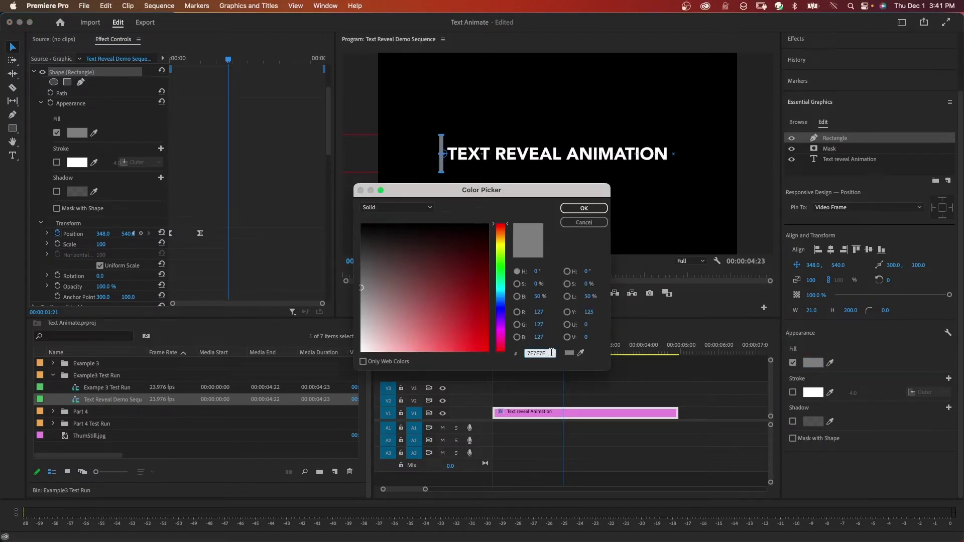
pyautogui.press('super+v')
pyautogui.click(574, 209)
# Replay the reveal animation from the start with the orange bar
pyautogui.click(446, 356)
pyautogui.press('Home')
pyautogui.press('space')
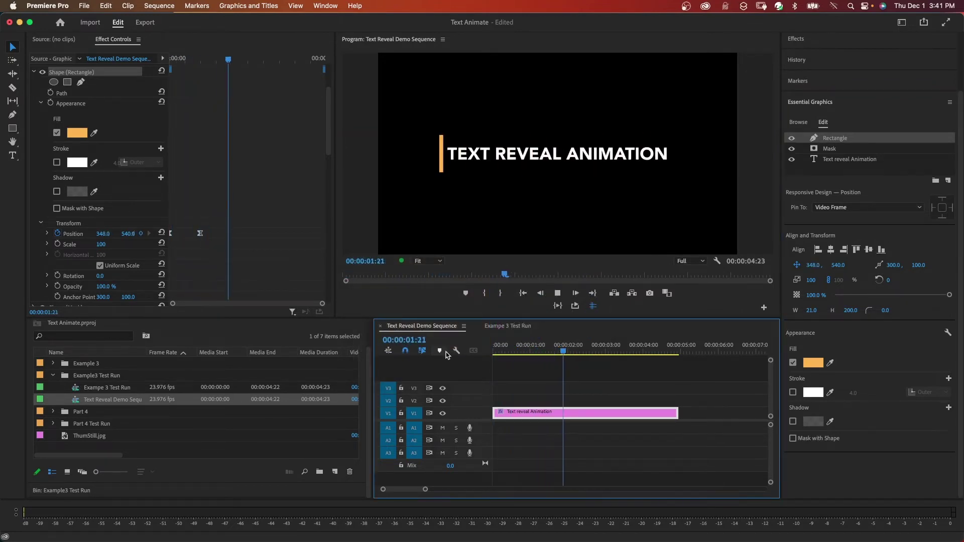
pyautogui.press('Home')
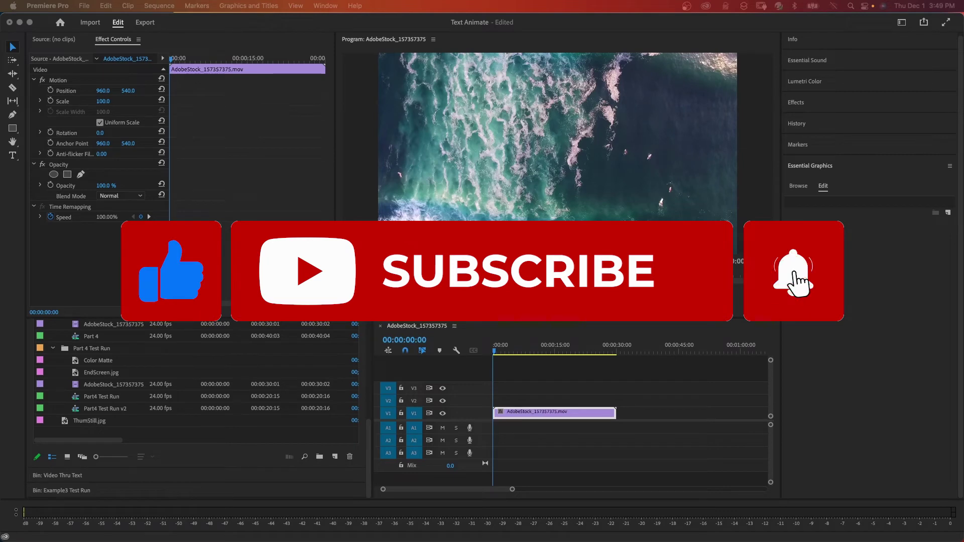
# Scrub through the AdobeStock ocean sequence and bring up the Essential Graphics new layer types
pyautogui.moveTo(501, 356)
pyautogui.mouseDown()
pyautogui.moveTo(575, 356)
pyautogui.moveTo(495, 354)
pyautogui.mouseUp()
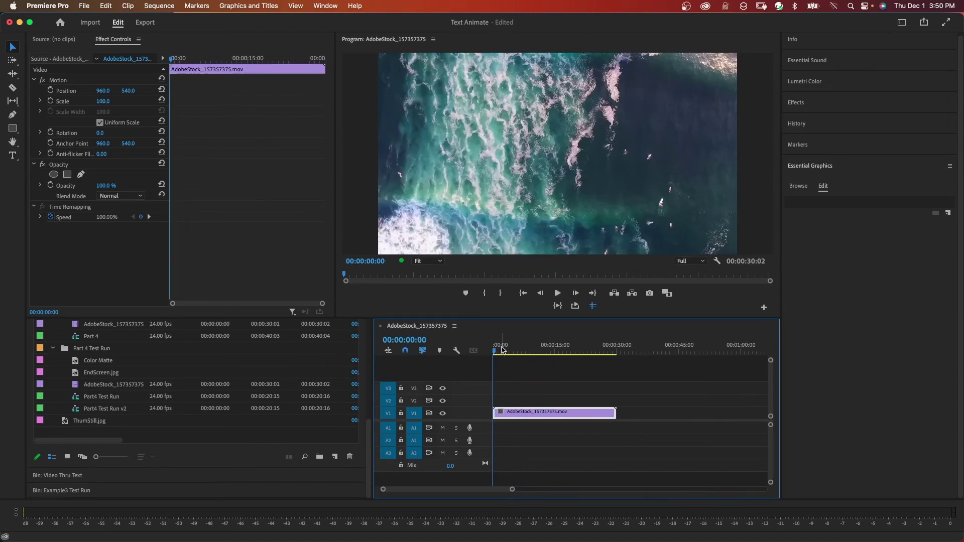
pyautogui.click(949, 212)
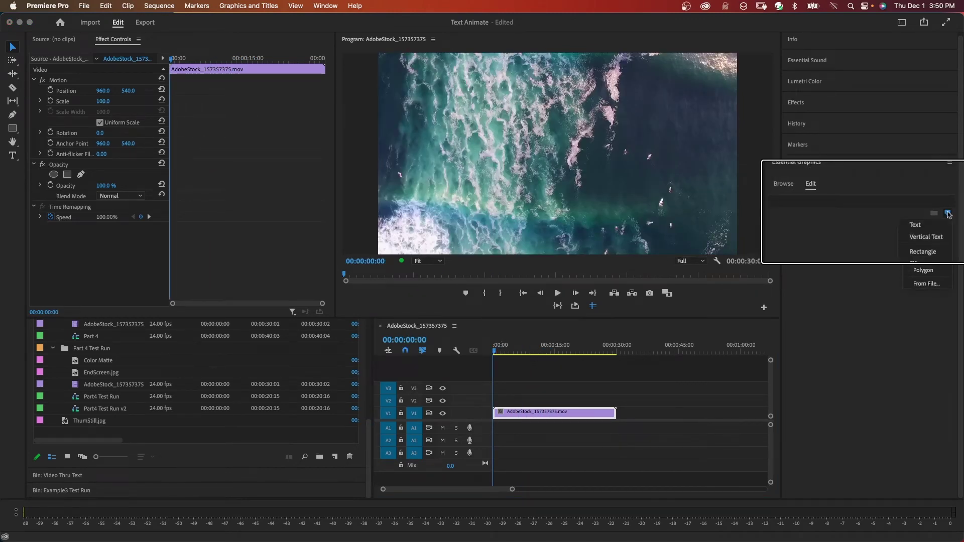
# Add a text layer reading 'LONG BEACH' with BEACH on its own line
pyautogui.click(916, 227)
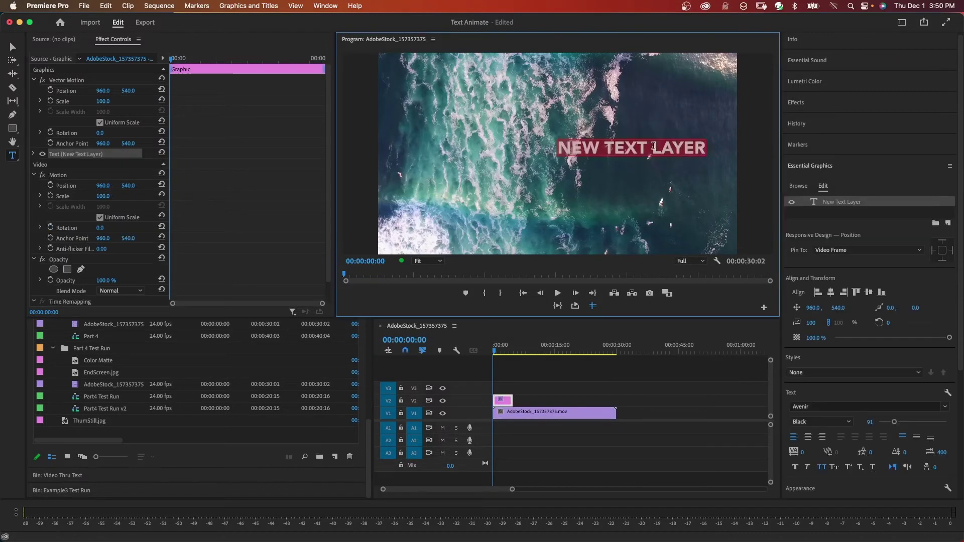
pyautogui.write('LO')
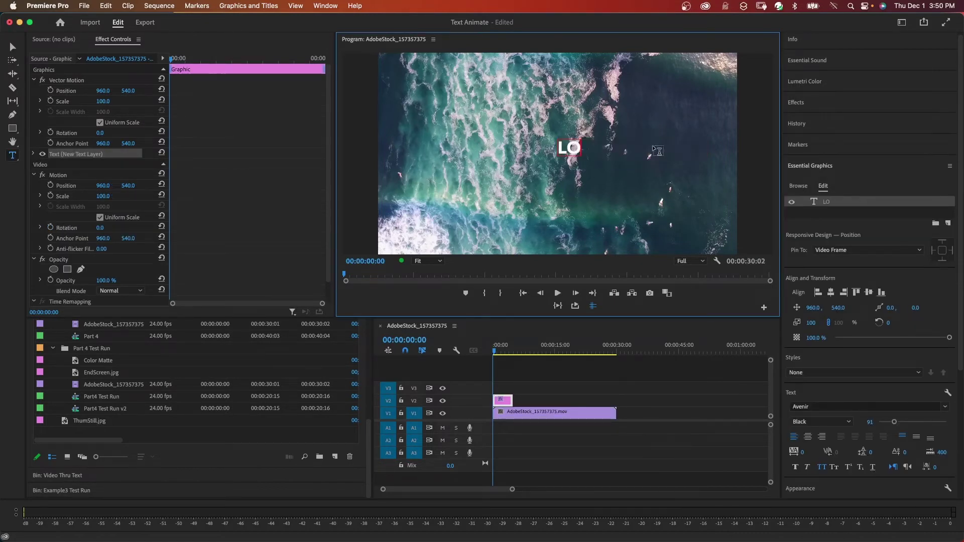
pyautogui.write('NG BEACH')
pyautogui.click(612, 149)
pyautogui.press('Return')
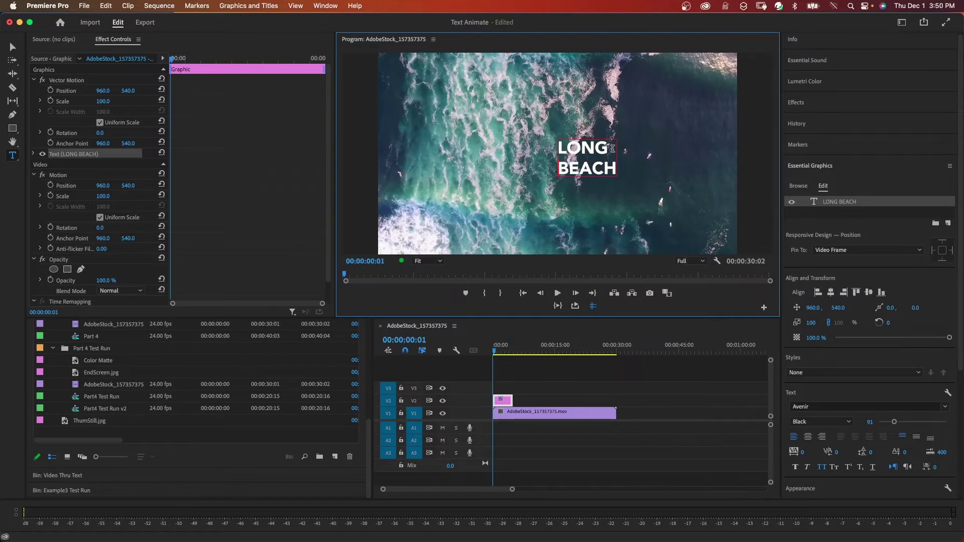
pyautogui.press('super+a')
# Set the title to Aktiv Grotesk Bold at font size 306
pyautogui.click(796, 407)
pyautogui.write('Aktiv')
pyautogui.press('Return')
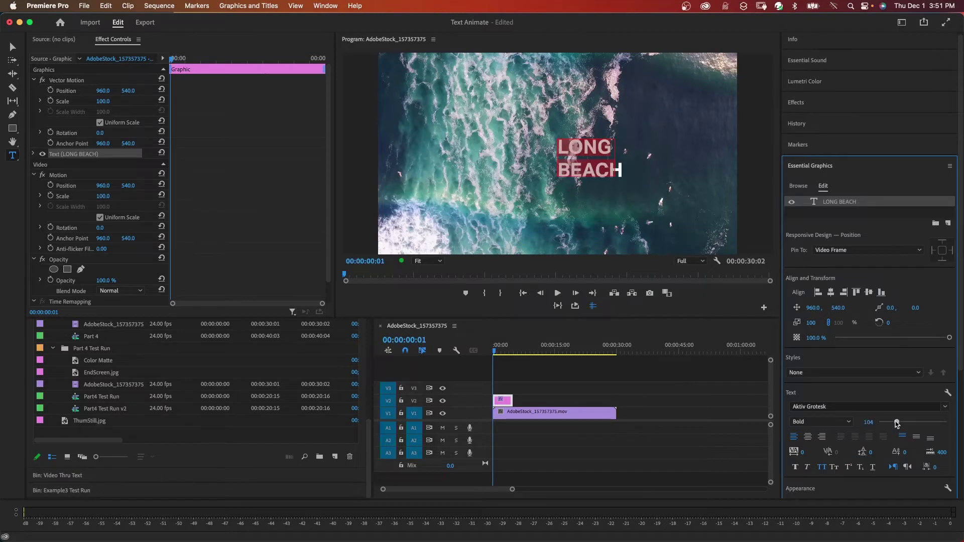
pyautogui.moveTo(896, 424); pyautogui.dragTo(933, 424)
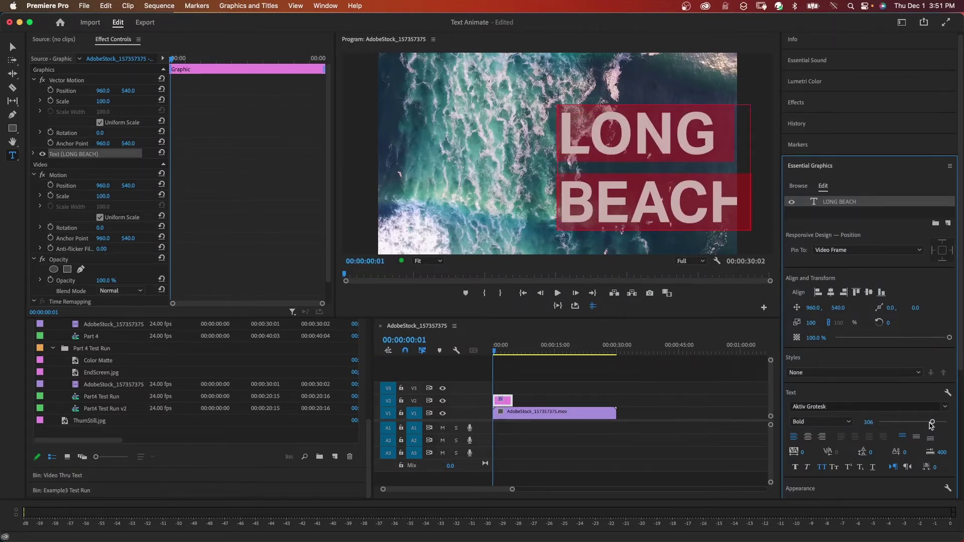
pyautogui.press('Escape')
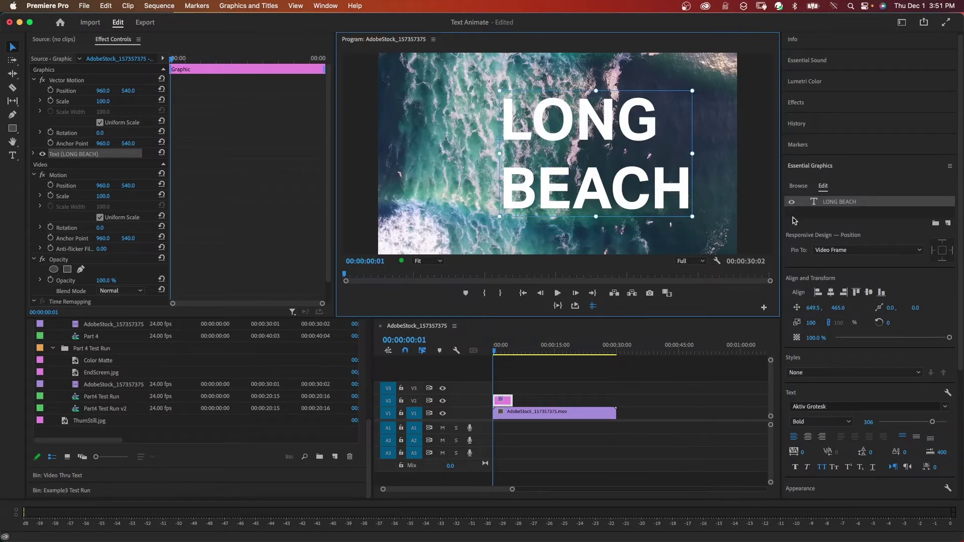
# Centre the title in the frame and tighten the leading to about -130
pyautogui.click(831, 292)
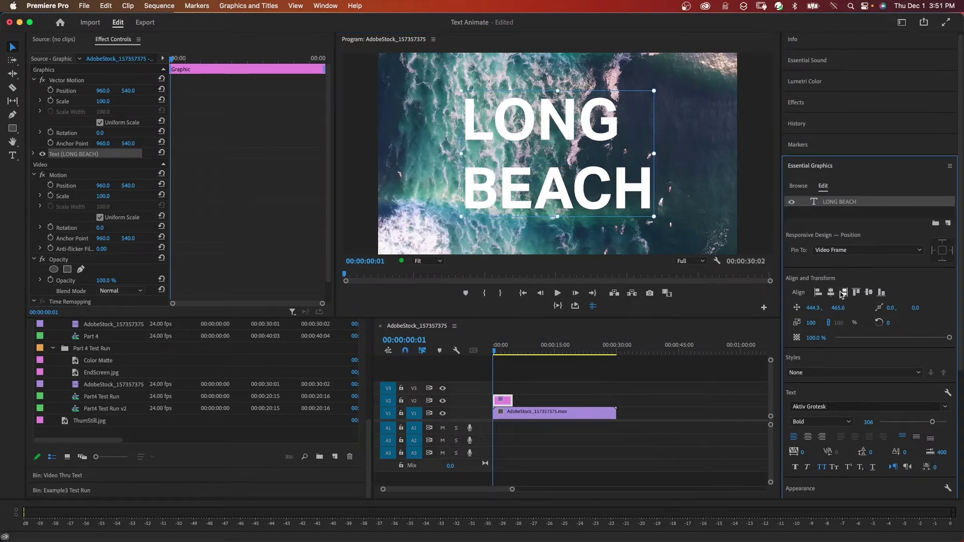
pyautogui.click(869, 293)
pyautogui.scroll(-4, 869, 297)
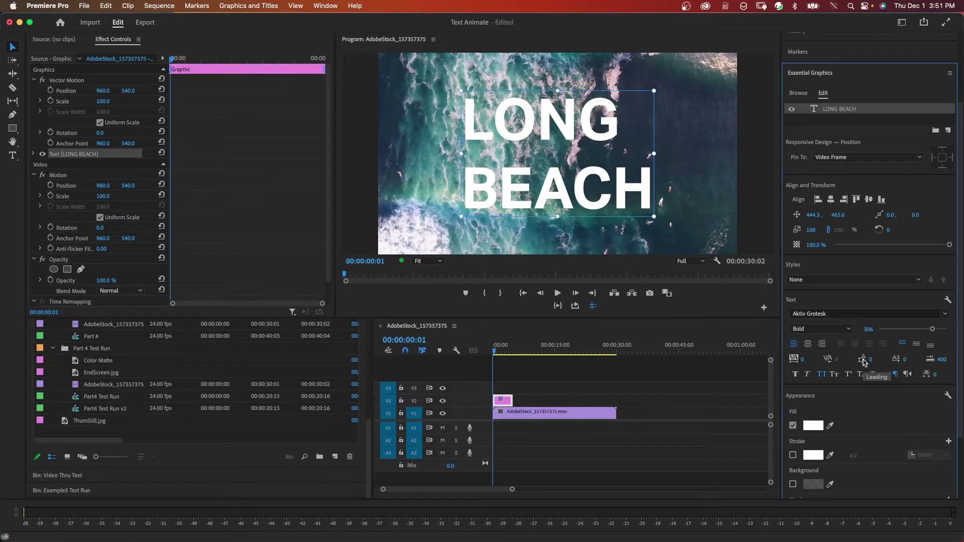
pyautogui.moveTo(863, 361); pyautogui.dragTo(818, 361)
pyautogui.click(426, 125)
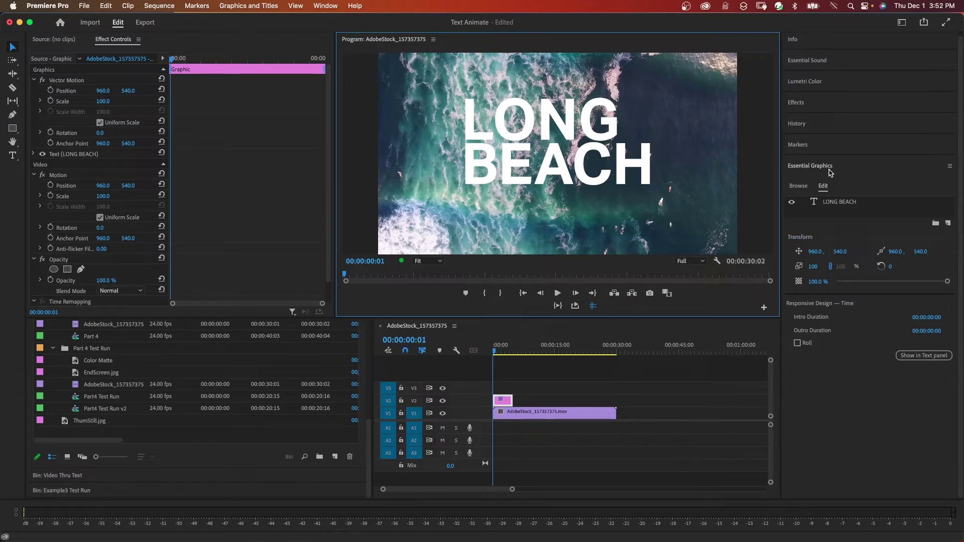
# Add a black (000000) rectangle layer stretched past all frame edges
pyautogui.click(949, 224)
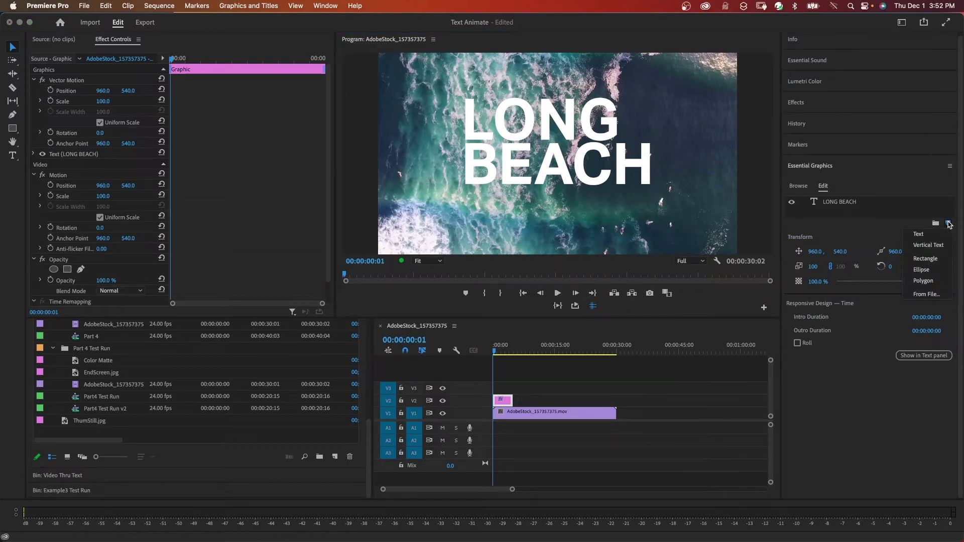
pyautogui.click(926, 258)
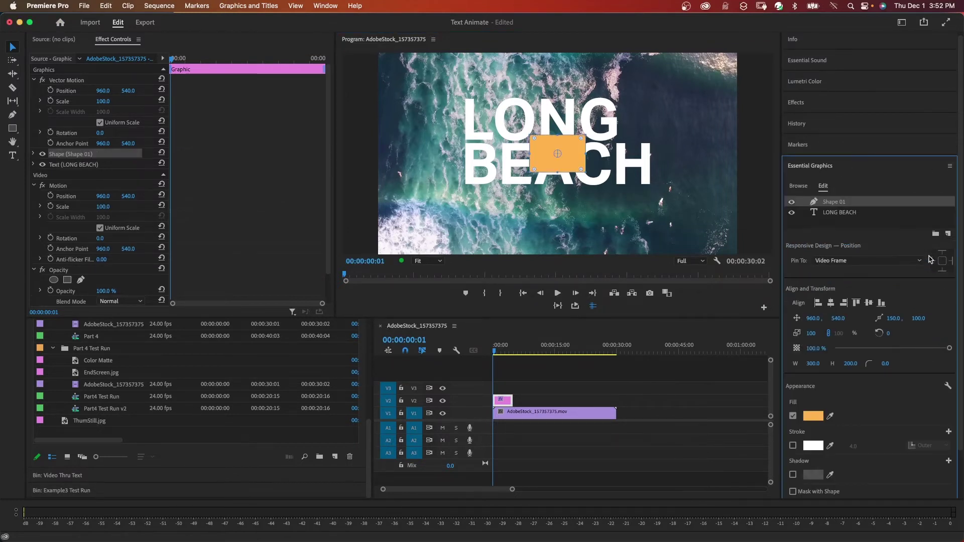
pyautogui.click(813, 416)
pyautogui.moveTo(404, 267); pyautogui.dragTo(361, 224)
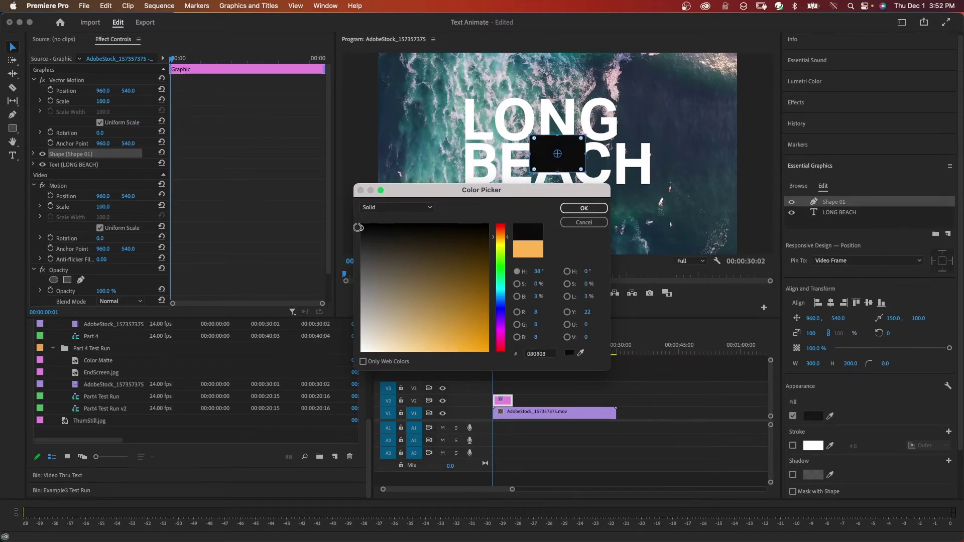
pyautogui.click(585, 208)
pyautogui.moveTo(534, 138); pyautogui.dragTo(360, 64)
pyautogui.moveTo(581, 170); pyautogui.dragTo(736, 213)
# Move the LONG BEACH text layer above Shape 01 and begin renaming the rectangle
pyautogui.click(826, 213)
pyautogui.moveTo(826, 214); pyautogui.dragTo(824, 199)
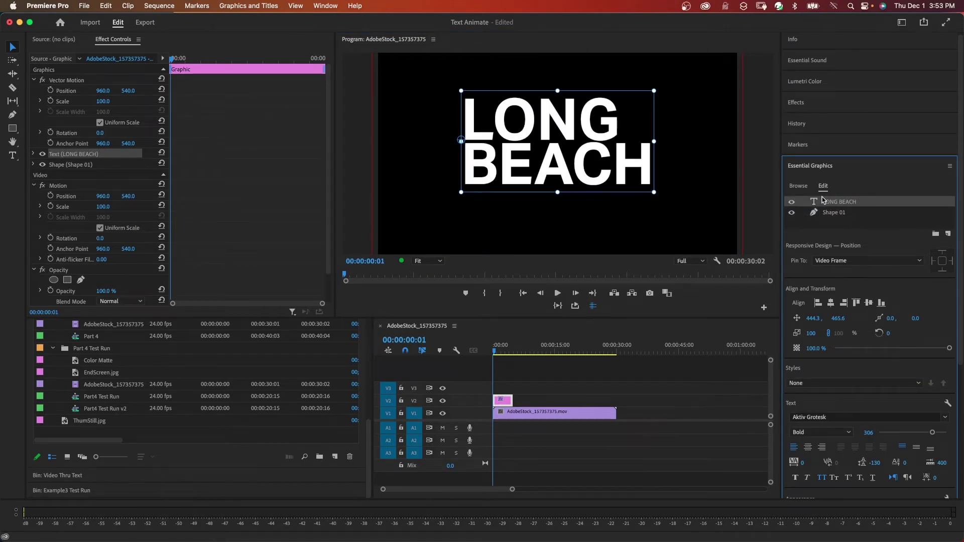
pyautogui.click(834, 213)
pyautogui.doubleClick(841, 213)
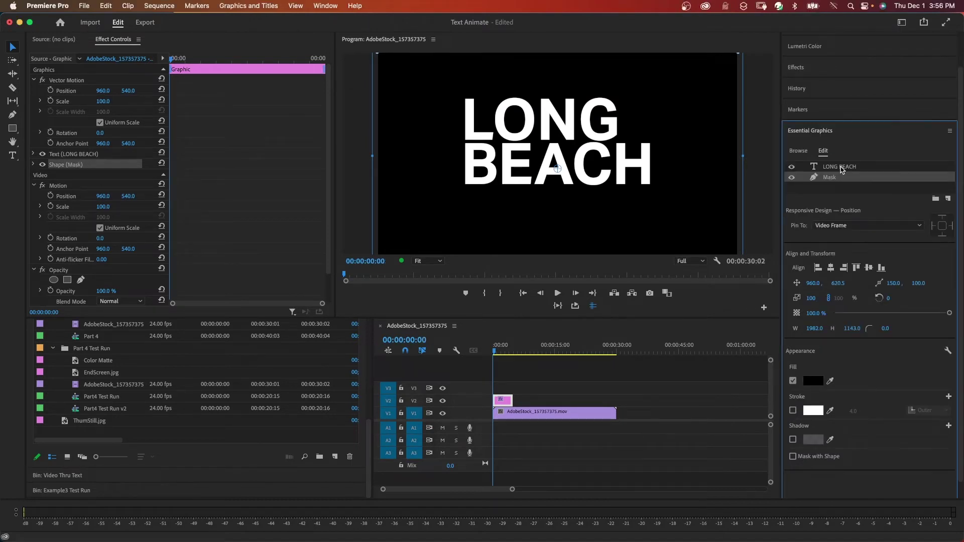
# Enable Mask with Text and Invert so footage fills the letters, then preview
pyautogui.click(841, 167)
pyautogui.scroll(-3, 961, 324)
pyautogui.scroll(-4, 961, 324)
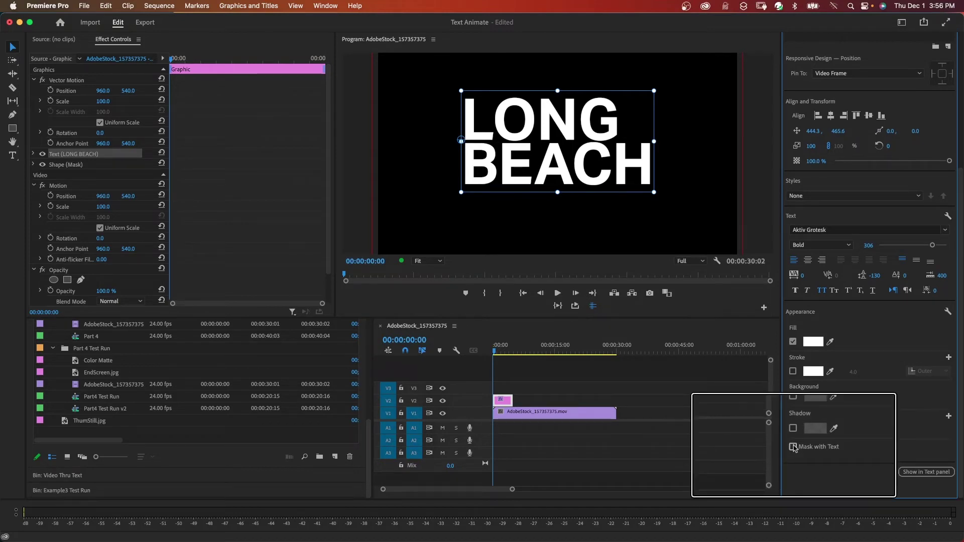
pyautogui.click(794, 447)
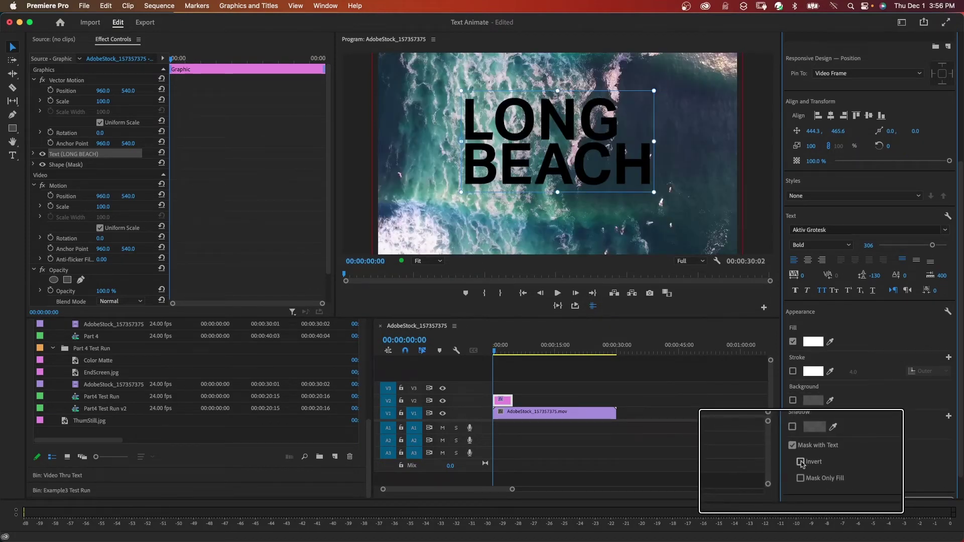
pyautogui.click(801, 463)
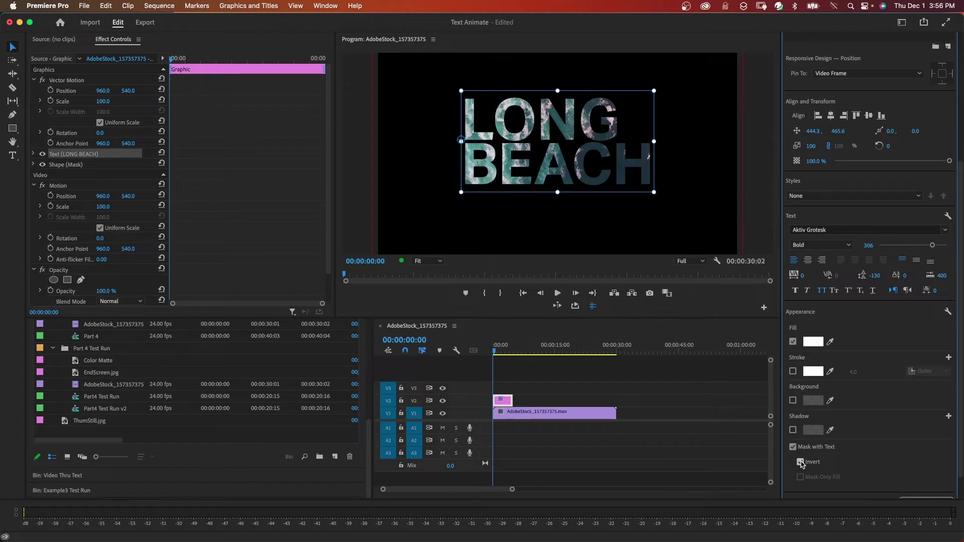
pyautogui.press('space')
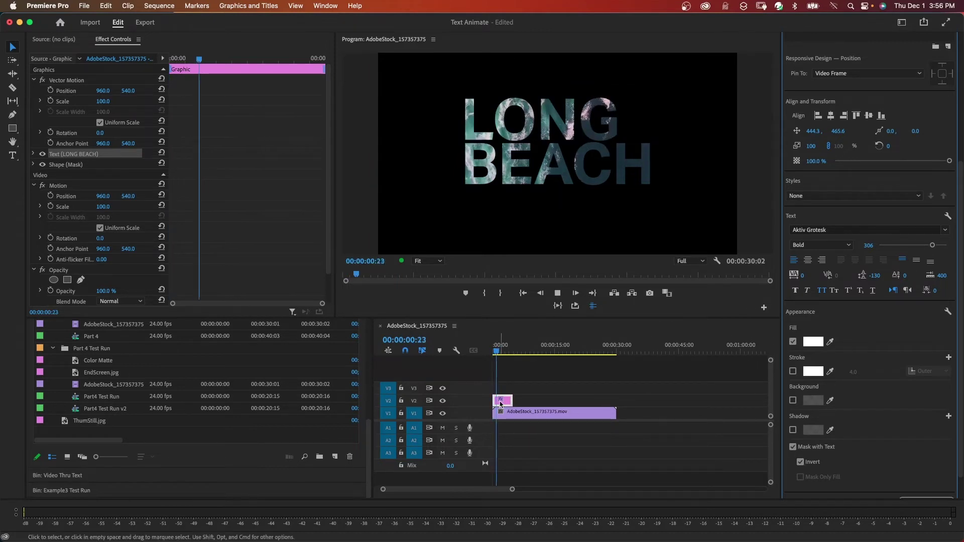
# Move the title graphic to V3 and the ocean clip to V2
pyautogui.moveTo(501, 404); pyautogui.dragTo(501, 388)
pyautogui.click(517, 415)
pyautogui.hotkey('alt', 'Up')
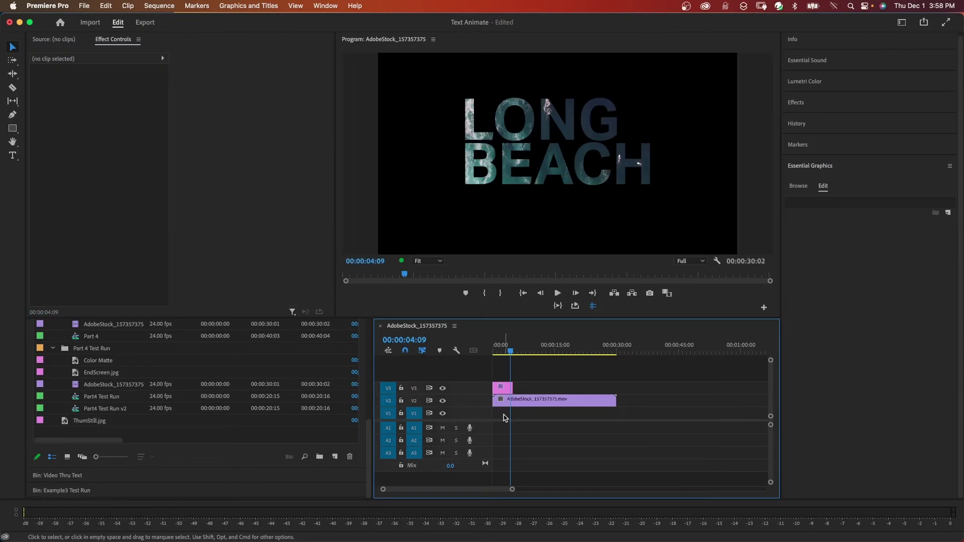
# Create a 1920×1080 Color Matte in teal 1F4C53 sampled from the BEACH letters
pyautogui.click(335, 457)
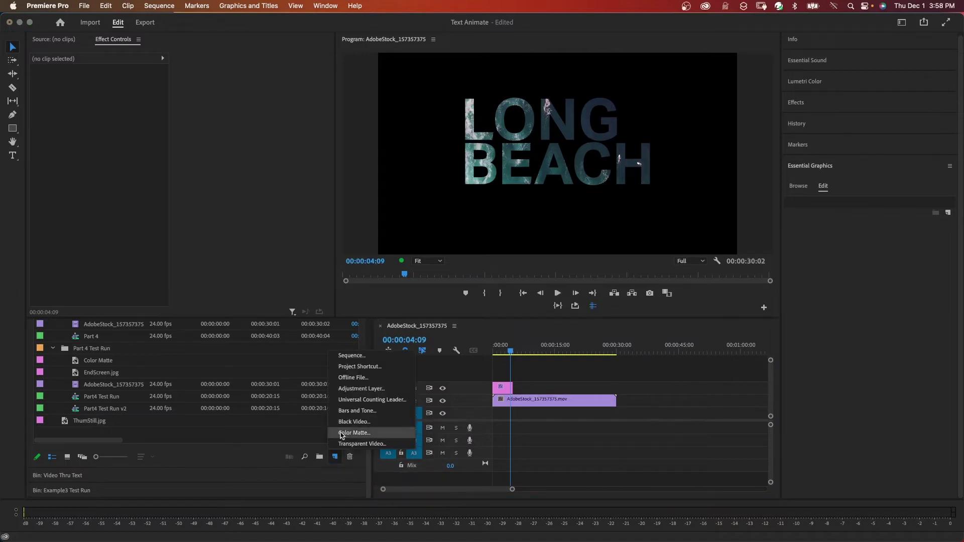
pyautogui.click(341, 433)
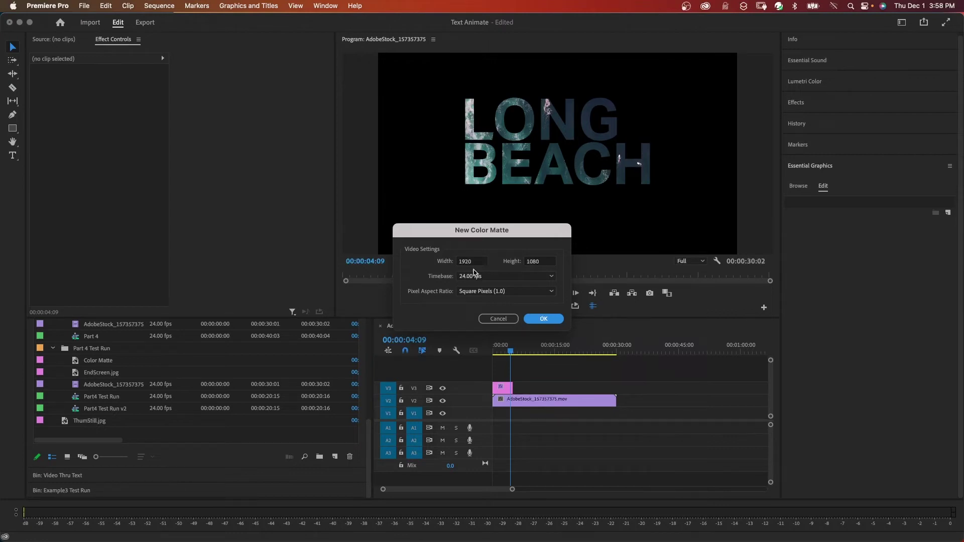
pyautogui.click(543, 321)
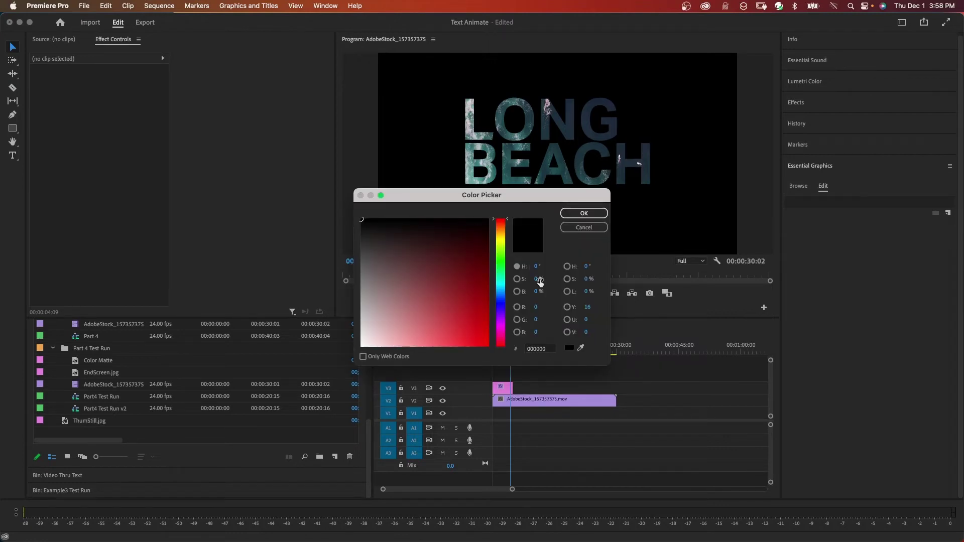
pyautogui.click(581, 348)
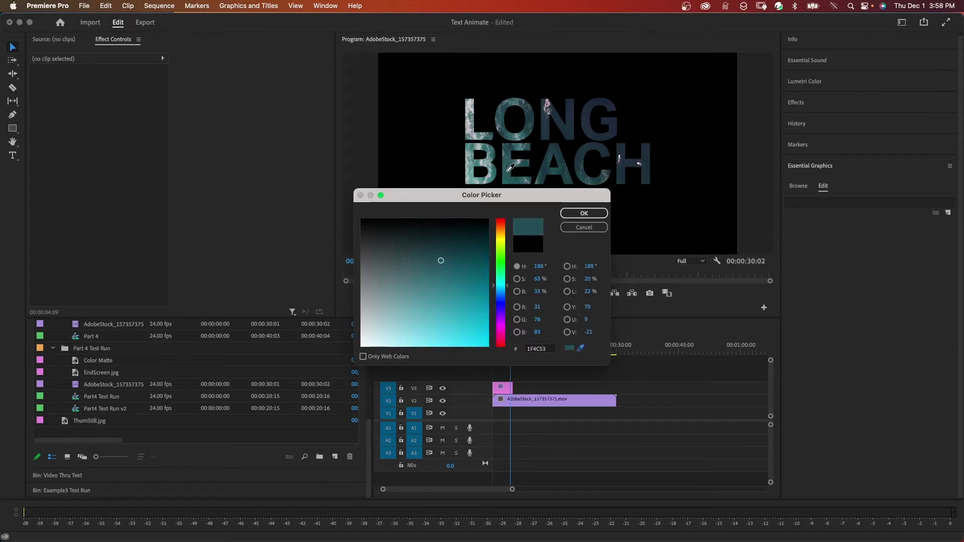
pyautogui.click(511, 168)
pyautogui.click(577, 212)
pyautogui.click(501, 301)
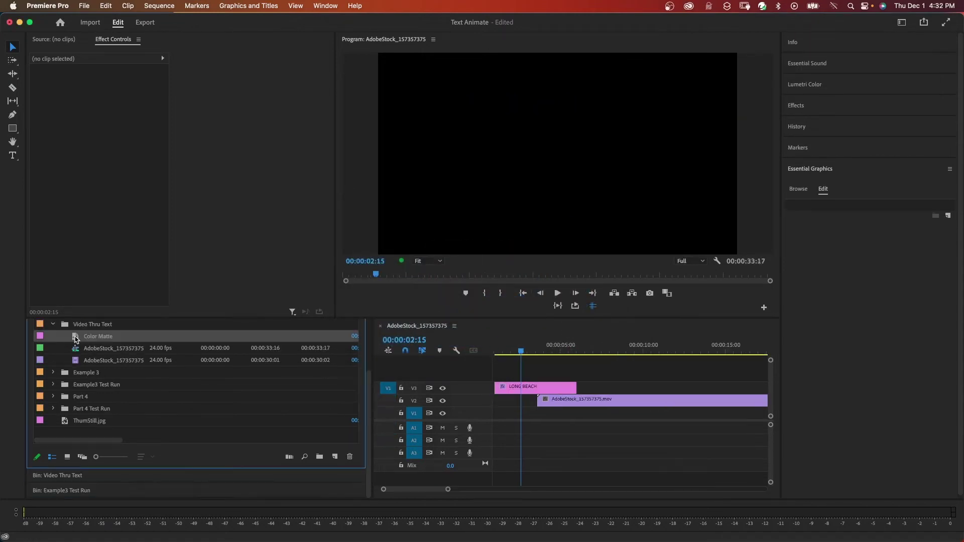
# Place the Color Matte at the start of V1 with a 3-second cross dissolve
pyautogui.moveTo(75, 339); pyautogui.dragTo(581, 402)
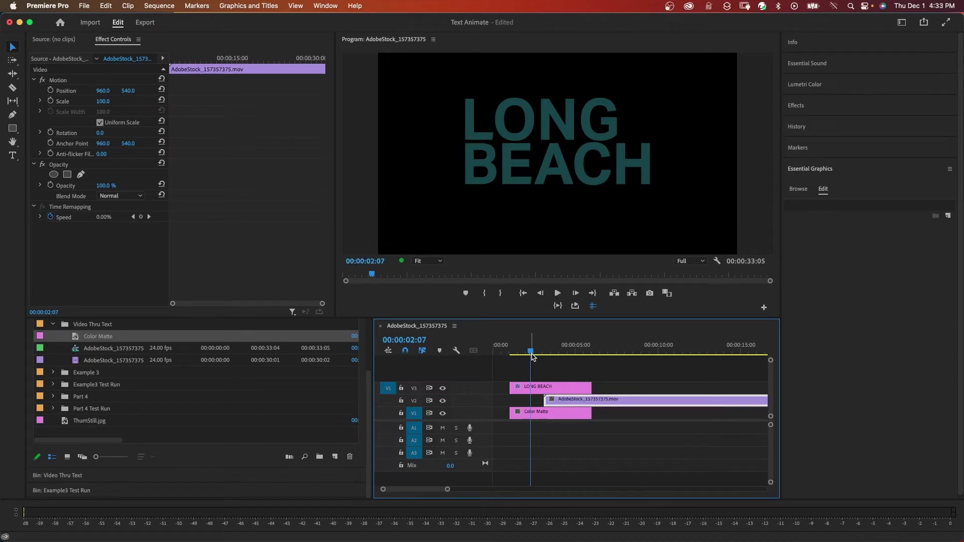
pyautogui.click(511, 413)
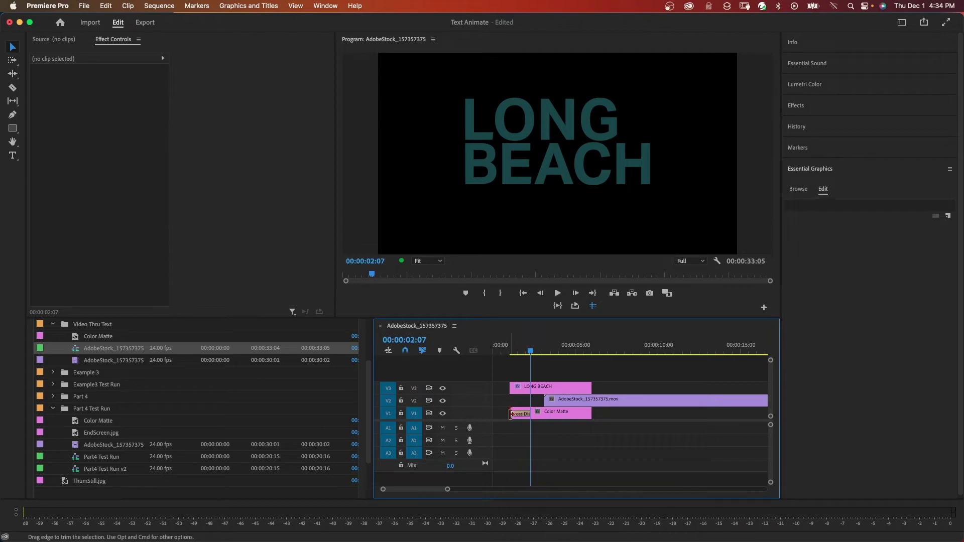
pyautogui.press('super+d')
pyautogui.doubleClick(520, 416)
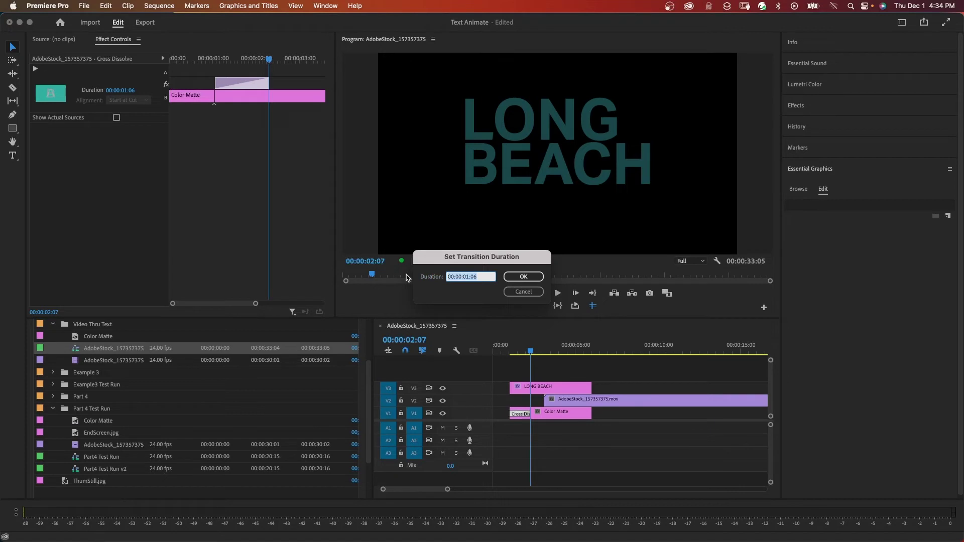
pyautogui.write('3')
pyautogui.write('.0')
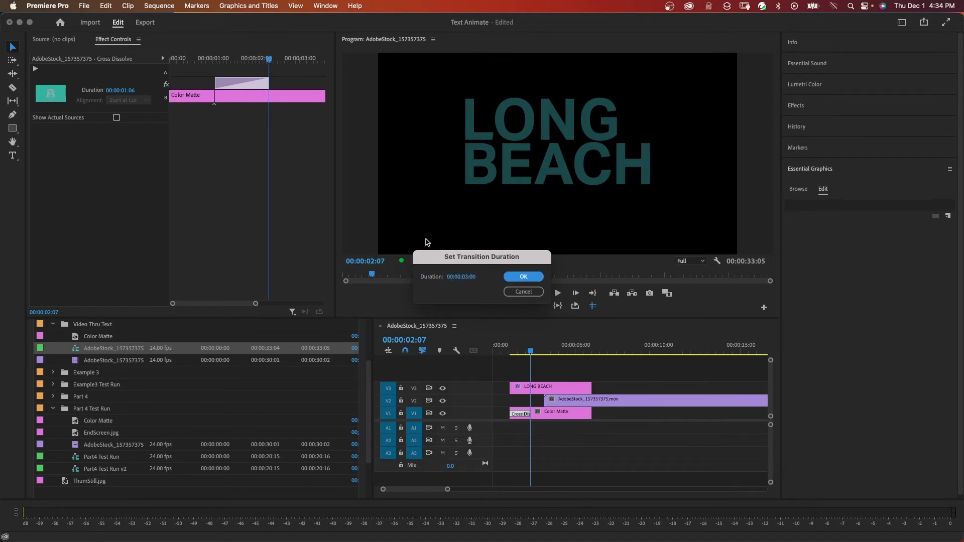
pyautogui.click(520, 276)
# Add a 3-second cross dissolve to the ocean clip's start and play back
pyautogui.click(546, 400)
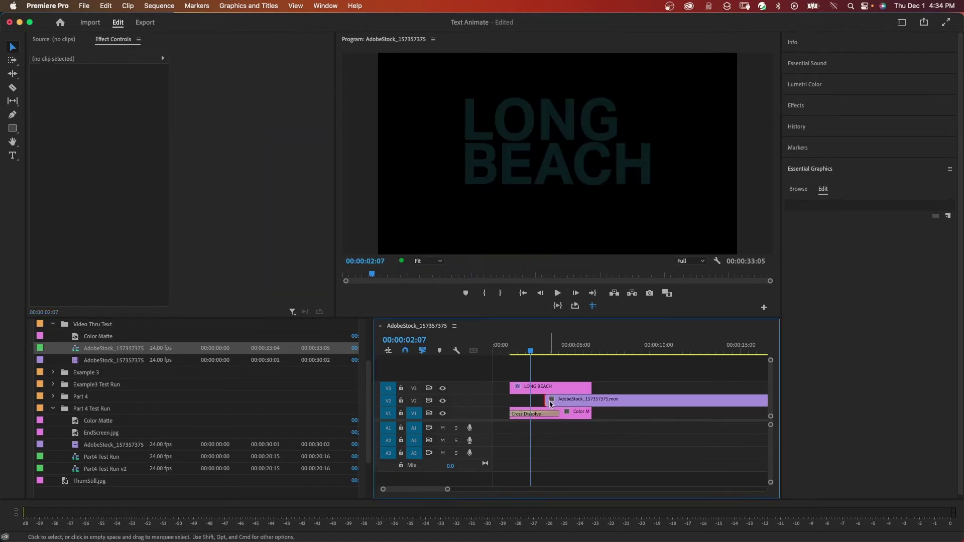
pyautogui.press('super+d')
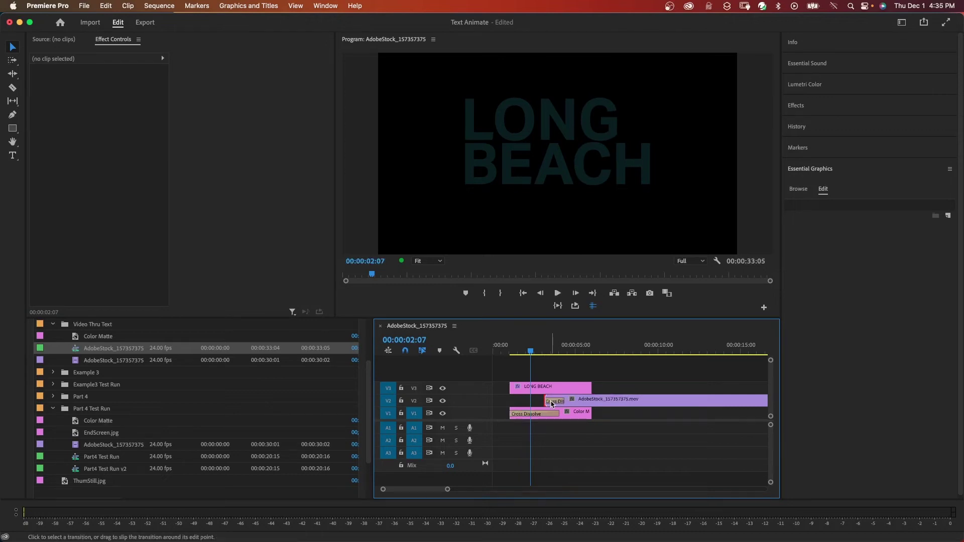
pyautogui.doubleClick(552, 402)
pyautogui.write('3:00')
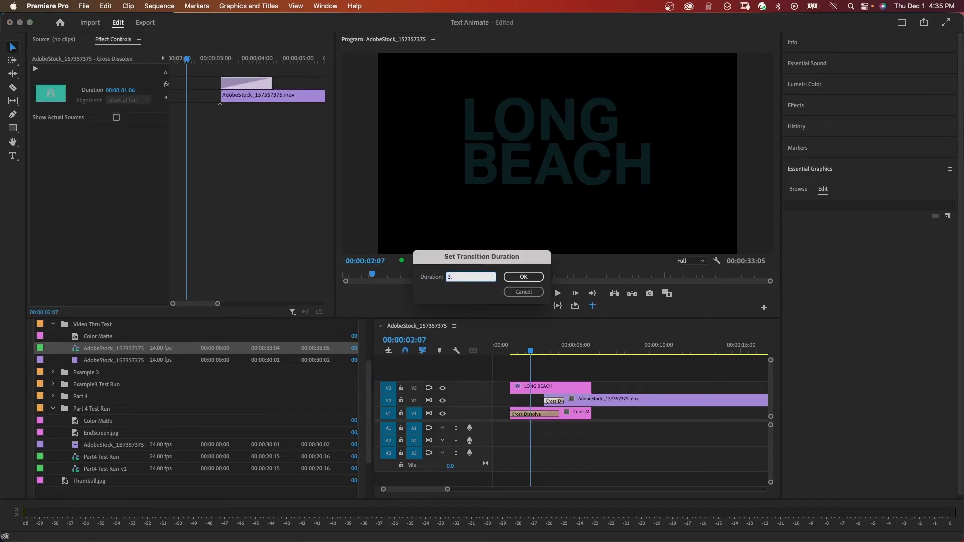
pyautogui.click(514, 277)
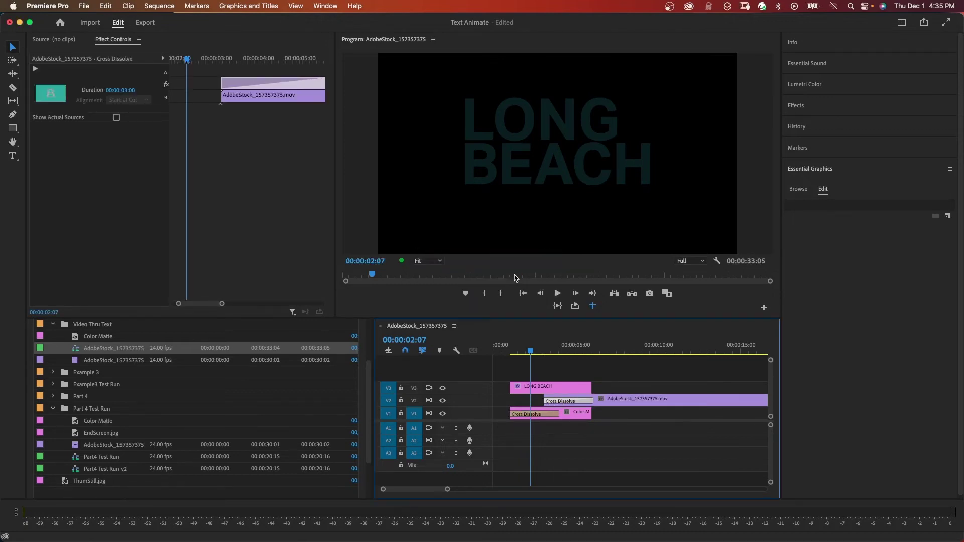
pyautogui.press('space')
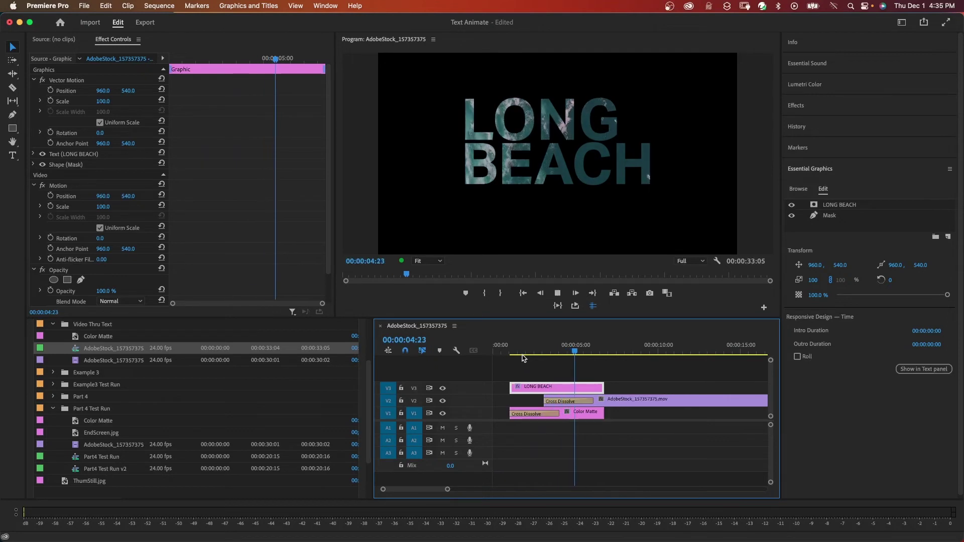
# Add a 00:00:03:00 cross dissolve to the end of the LONG BEACH title clip
pyautogui.press('space')
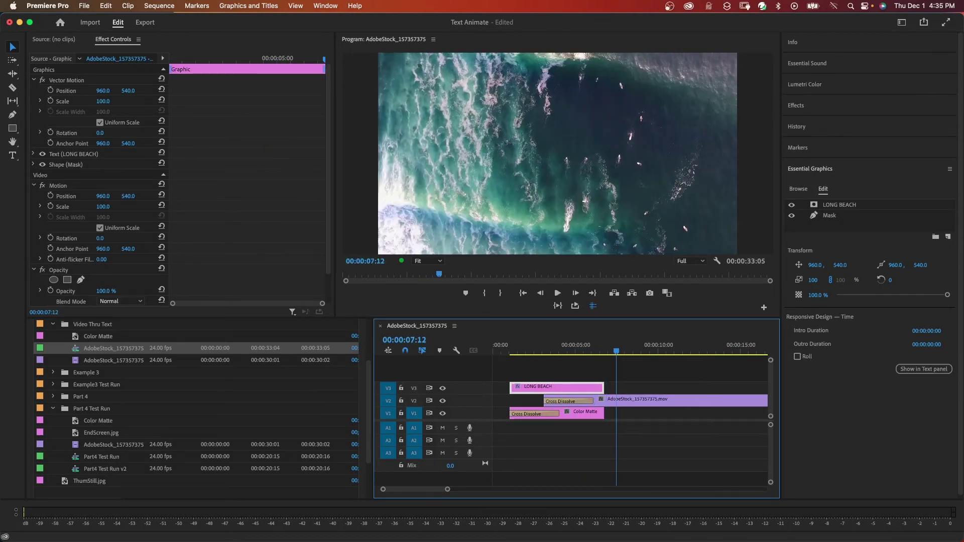
pyautogui.click(602, 387)
pyautogui.press('super+d')
pyautogui.doubleClick(594, 388)
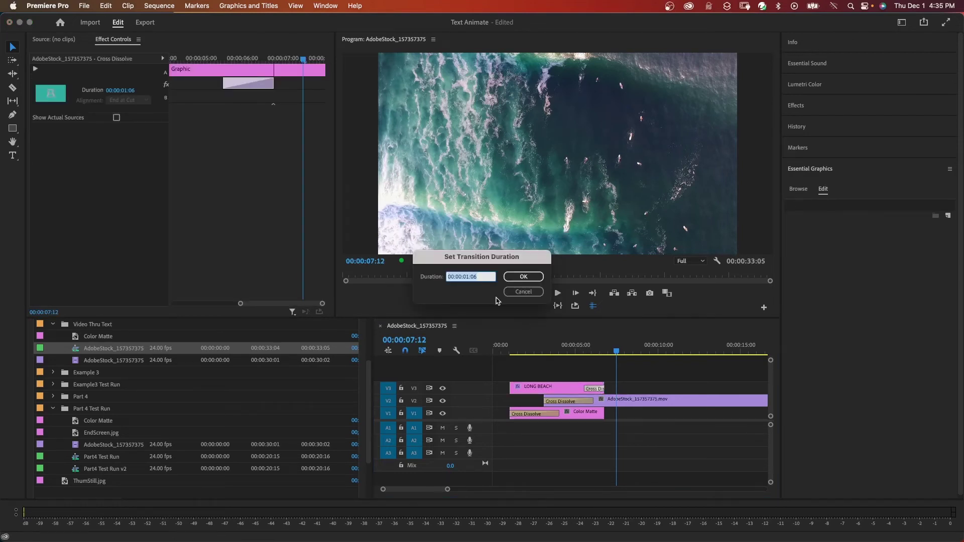
pyautogui.click(470, 276)
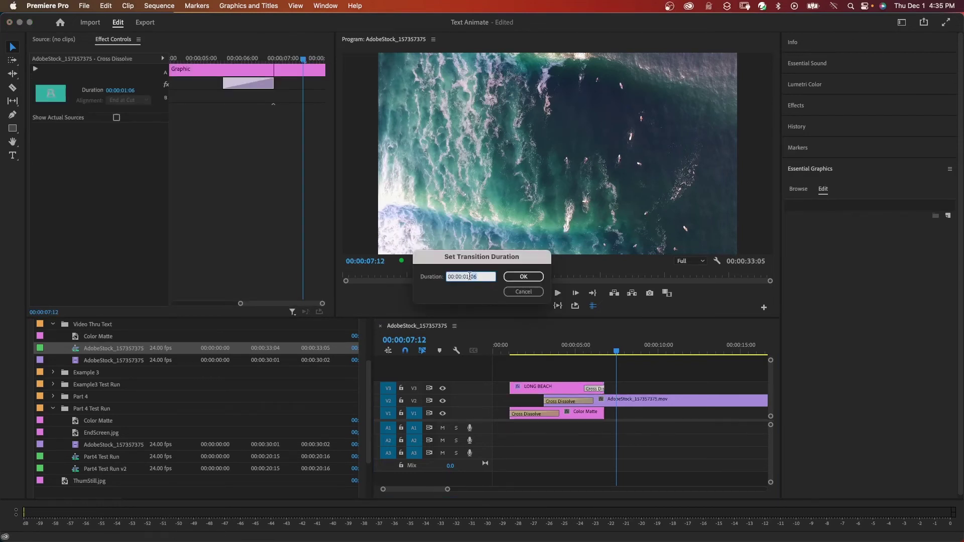
pyautogui.moveTo(470, 276); pyautogui.dragTo(411, 277)
pyautogui.write('300')
pyautogui.press('Tab')
pyautogui.click(512, 277)
pyautogui.click(515, 351)
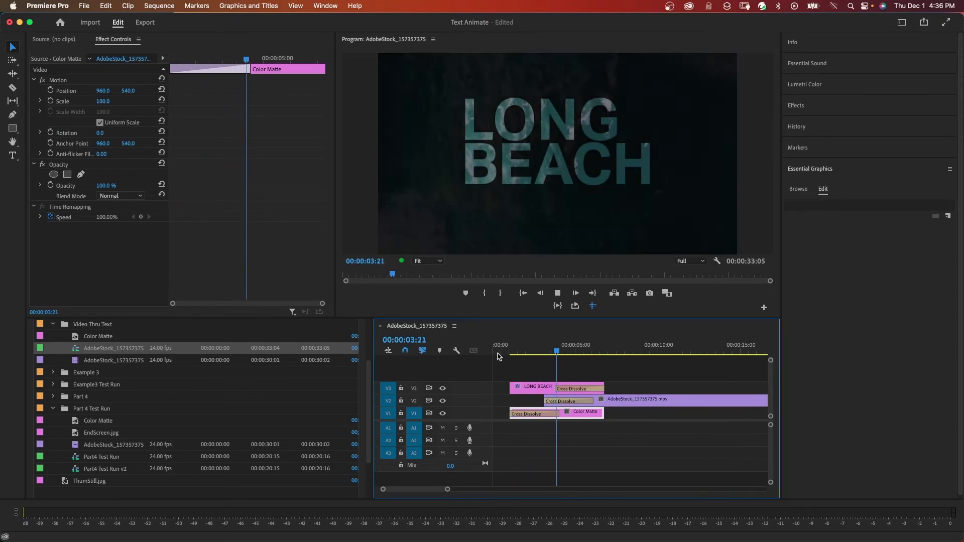
# Slide the ocean clip on V2 about 16 frames later, then select the LONG BEACH graphic at a full-title frame
pyautogui.moveTo(623, 400); pyautogui.dragTo(642, 404)
pyautogui.moveTo(611, 353); pyautogui.dragTo(516, 354)
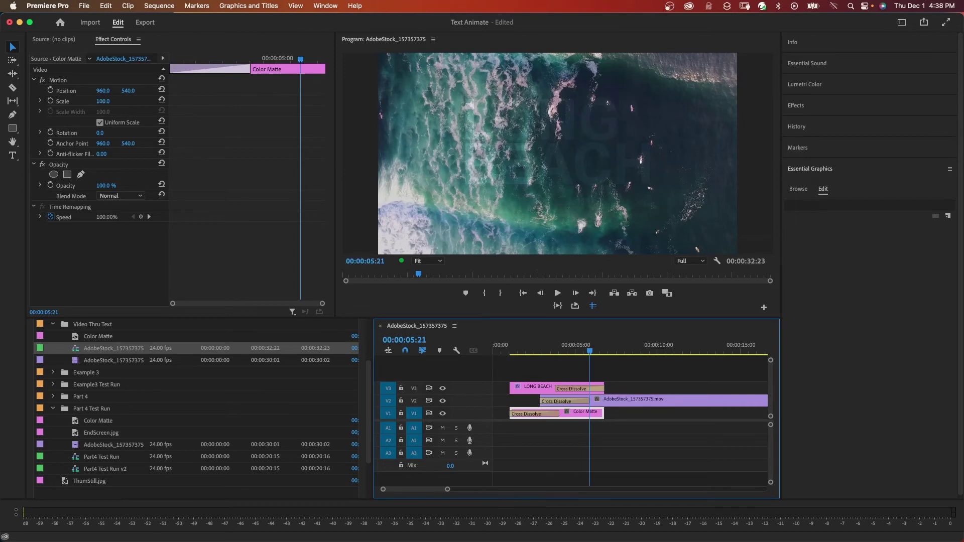
pyautogui.click(533, 390)
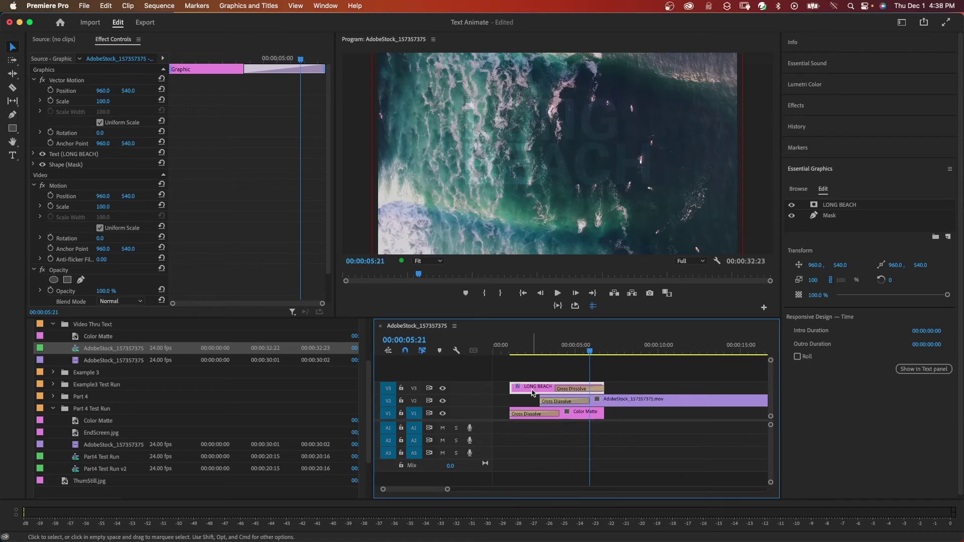
pyautogui.click(555, 347)
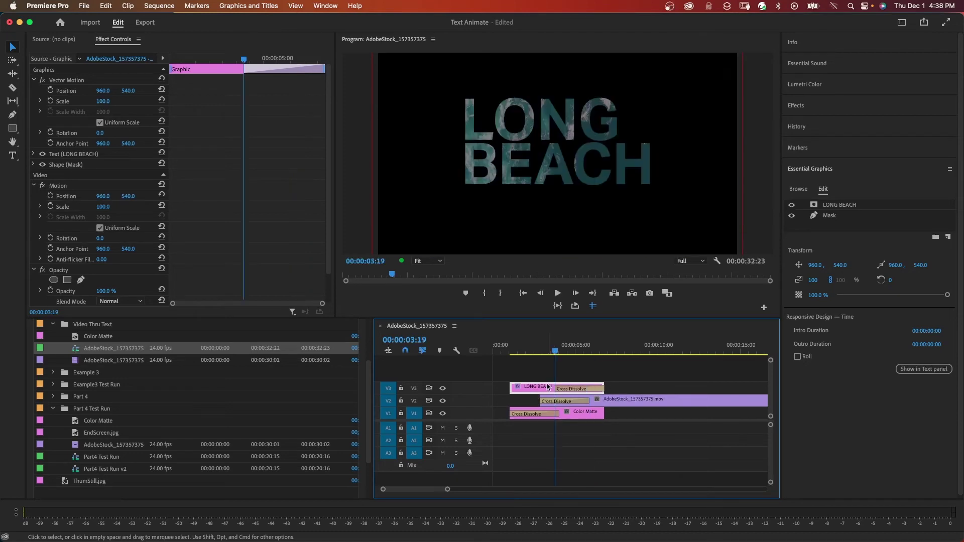
pyautogui.click(67, 83)
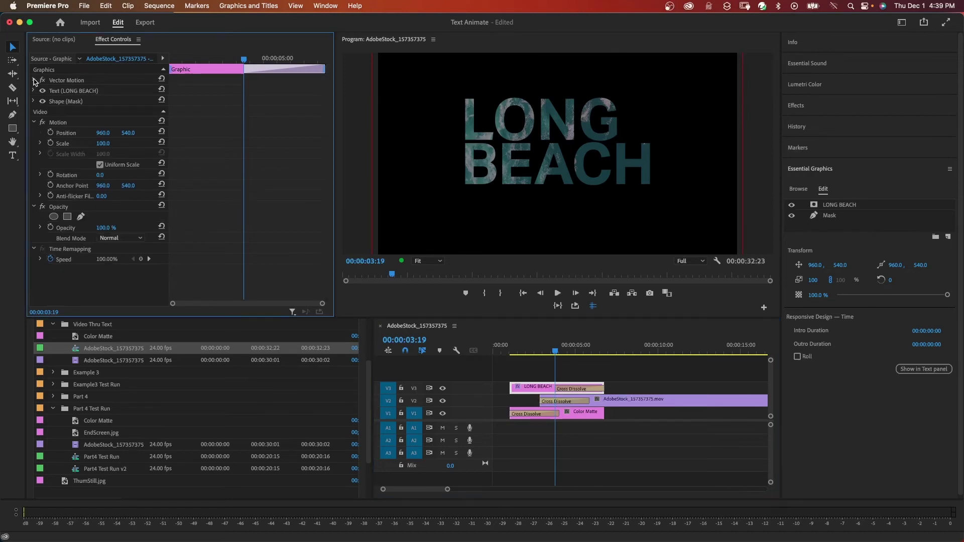
# Move the Vector Motion anchor between the words to 937.2, 470.1 and set a Scale keyframe of 100
pyautogui.click(72, 143)
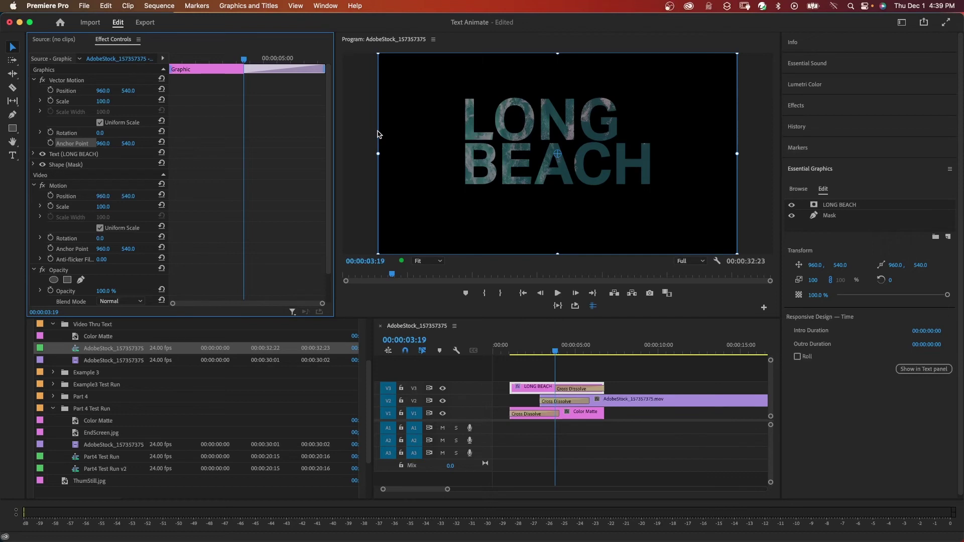
pyautogui.moveTo(558, 154); pyautogui.dragTo(554, 141)
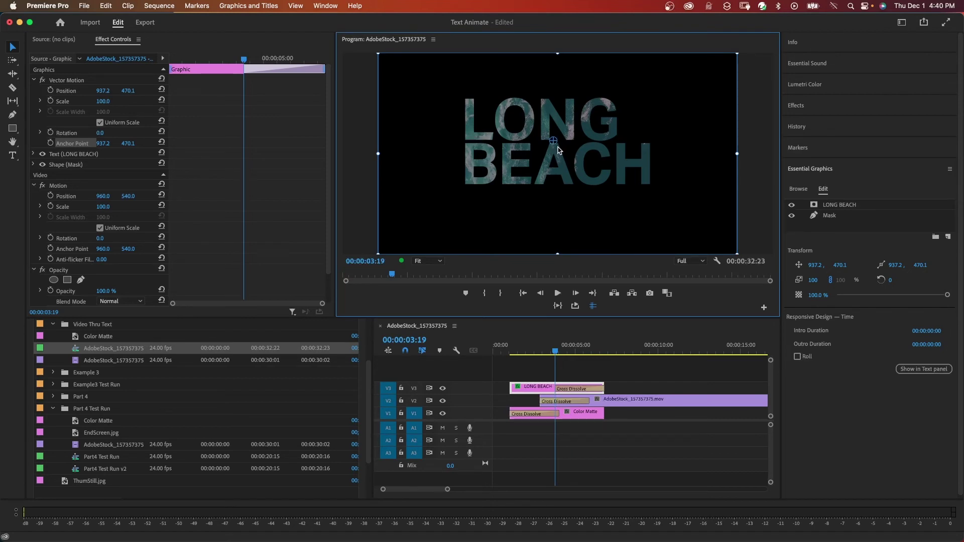
pyautogui.click(52, 103)
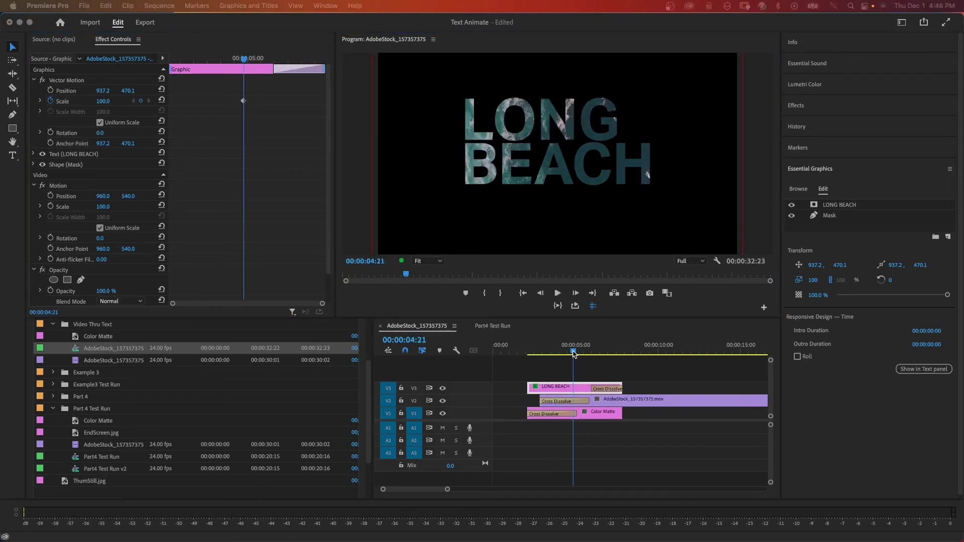
# Add a later Scale keyframe of 602 so the LONG BEACH title grows from 100, then preview it
pyautogui.moveTo(574, 354); pyautogui.dragTo(623, 356)
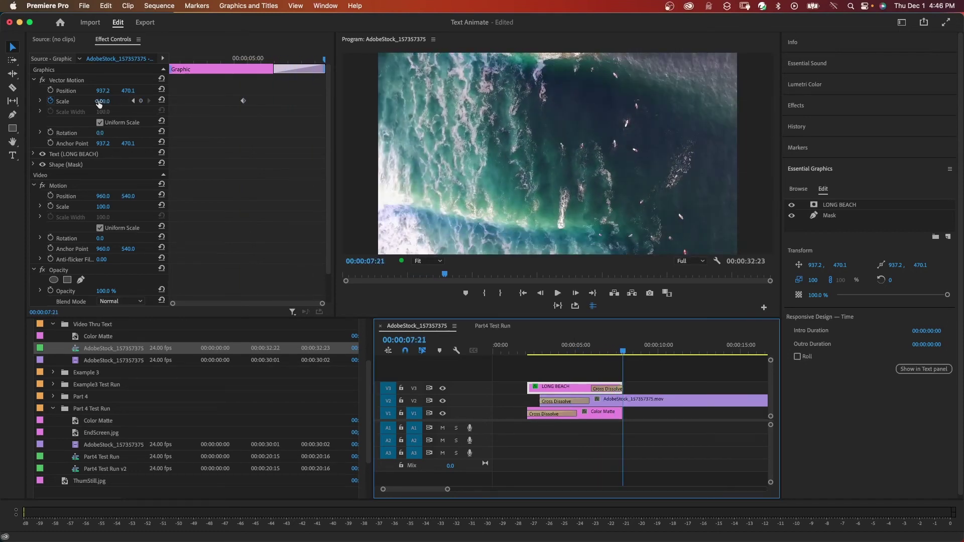
pyautogui.moveTo(100, 103); pyautogui.dragTo(105, 103)
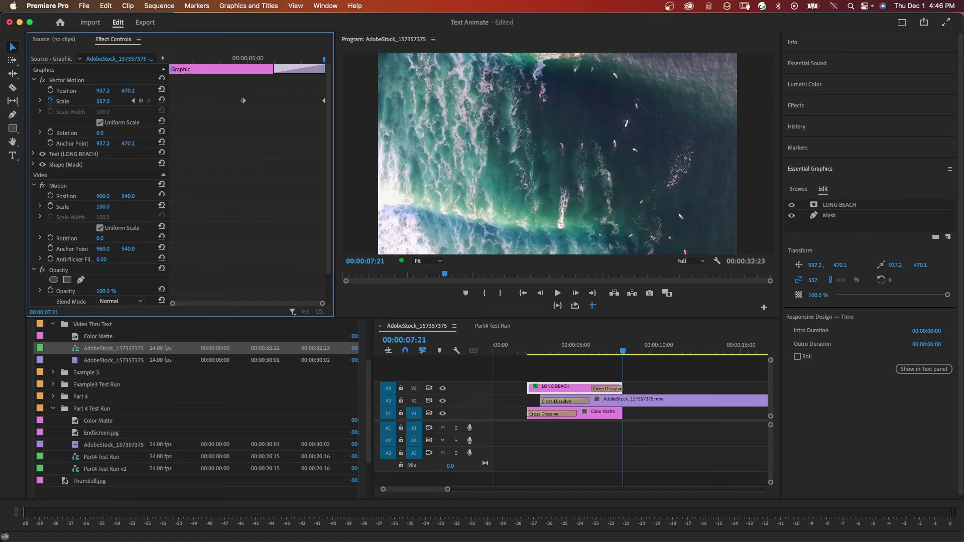
pyautogui.click(528, 352)
pyautogui.press('space')
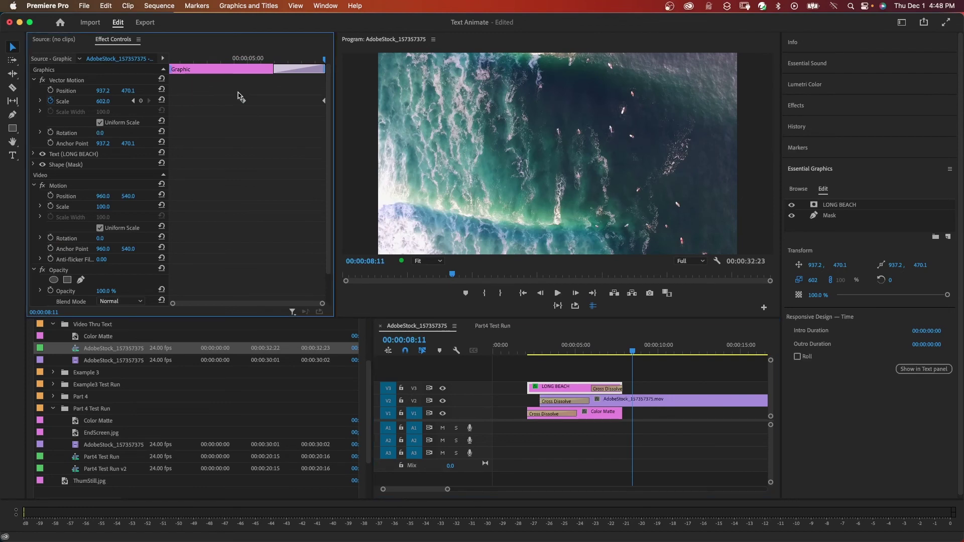
# Apply Ease Out to the first Scale keyframe and Ease In to the last, then replay the zoom
pyautogui.rightClick(244, 100)
pyautogui.click(280, 259)
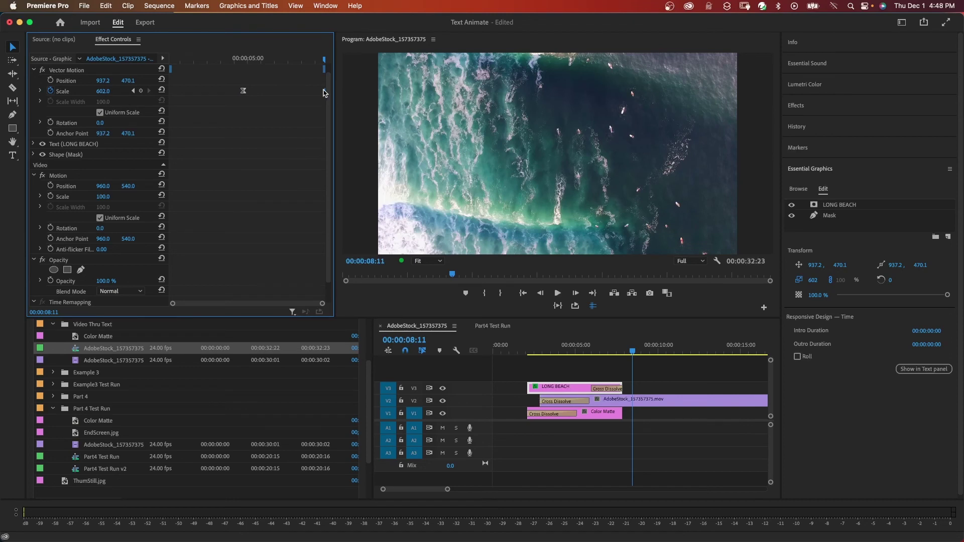
pyautogui.rightClick(325, 93)
pyautogui.click(355, 242)
pyautogui.click(528, 353)
pyautogui.press('space')
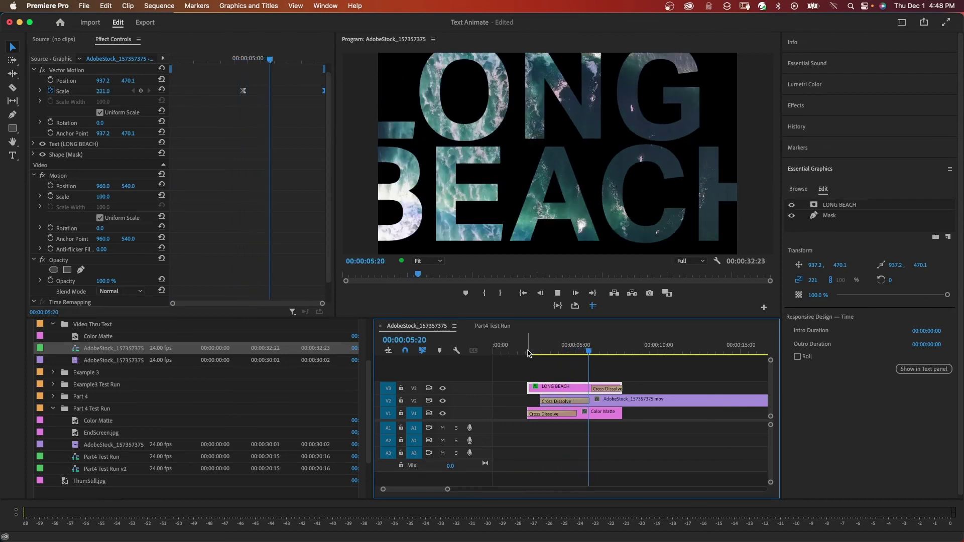
# Set the LONG BEACH graphic's responsive Outro Duration to 00:00:03:03 in Effect Controls
pyautogui.press('space')
pyautogui.click(570, 389)
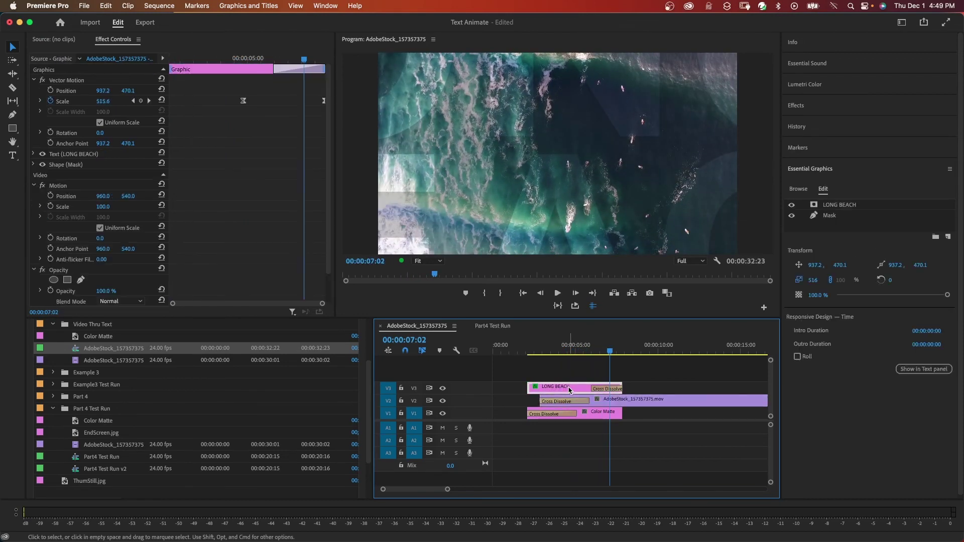
pyautogui.click(580, 401)
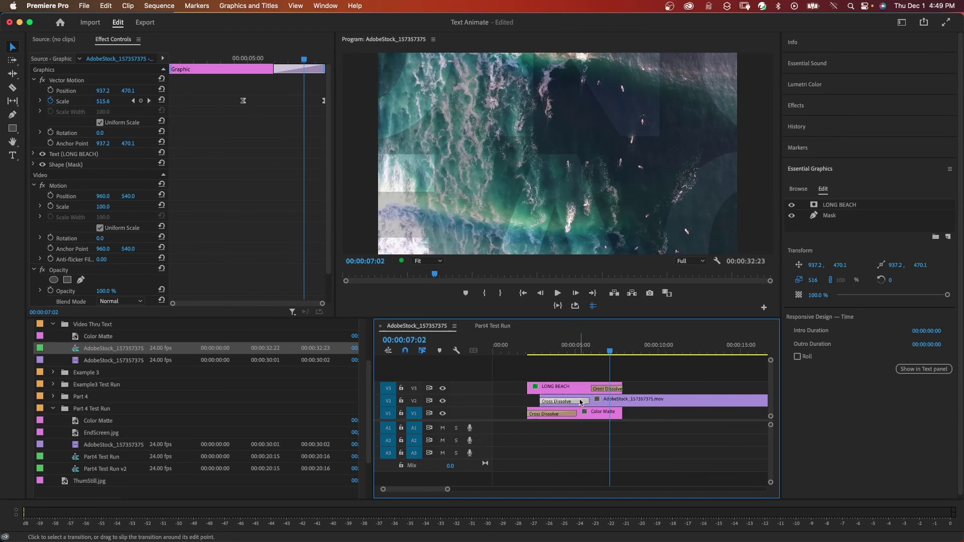
pyautogui.click(578, 413)
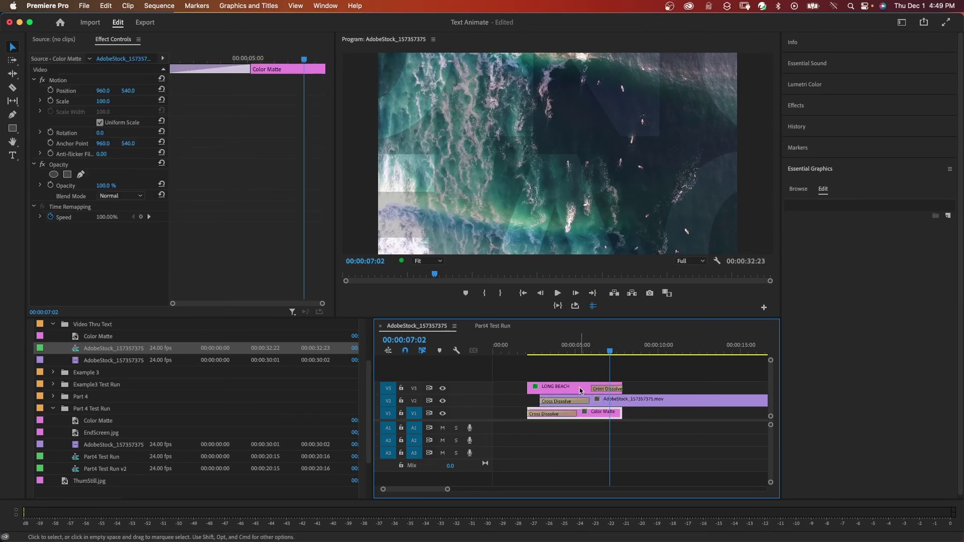
pyautogui.click(555, 394)
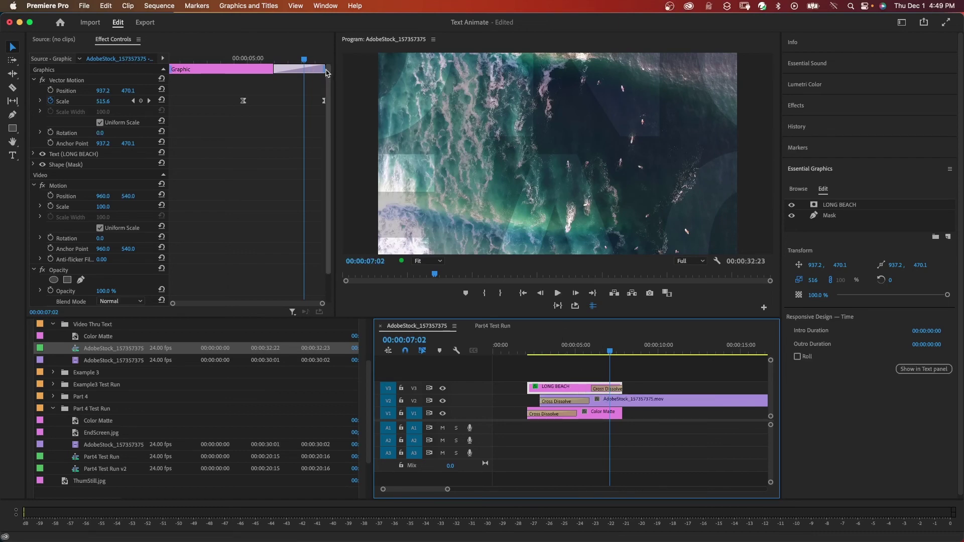
pyautogui.moveTo(326, 69); pyautogui.dragTo(241, 68)
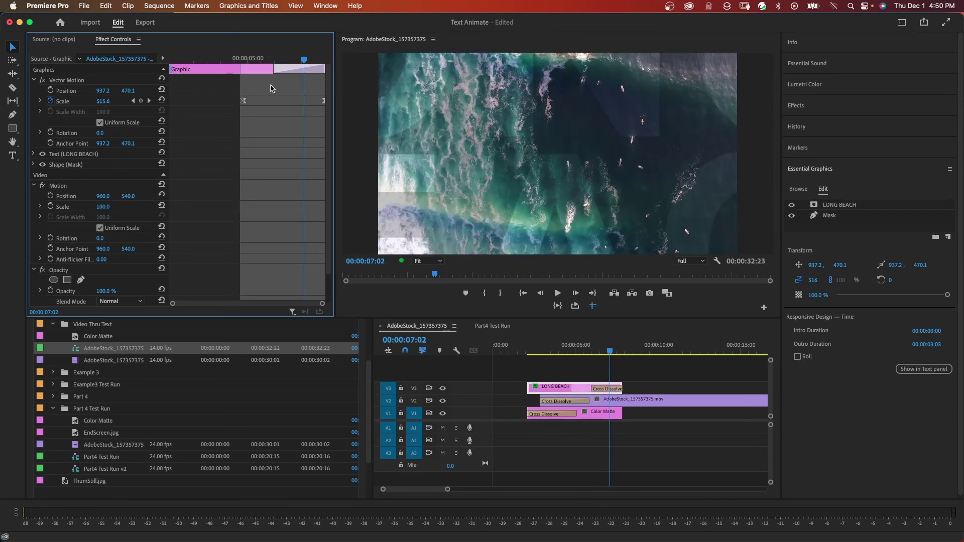
pyautogui.click(582, 390)
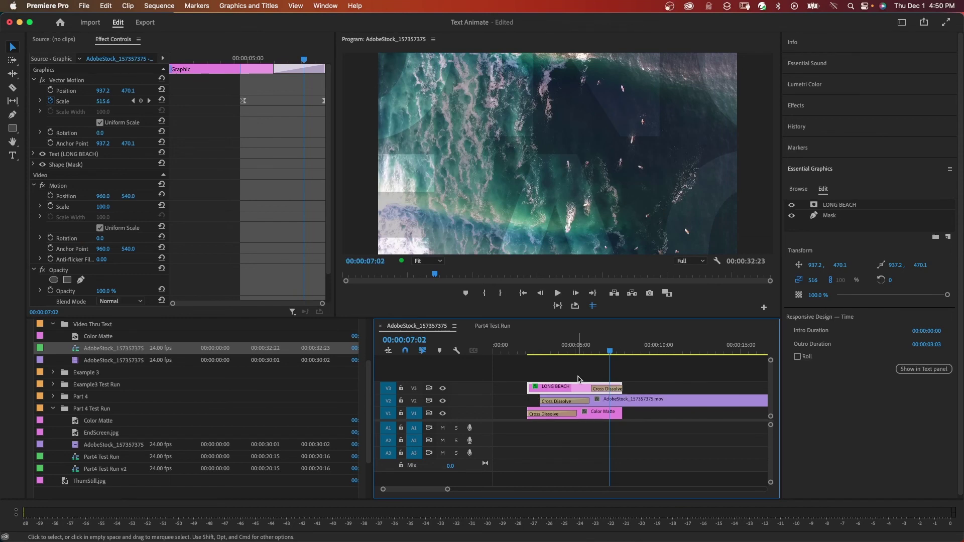
# Trim 00:00:01:22 off the end of the LONG BEACH clip on V3 and preview the result
pyautogui.moveTo(622, 388)
pyautogui.mouseDown()
pyautogui.moveTo(589, 387)
pyautogui.moveTo(624, 389)
pyautogui.mouseUp()
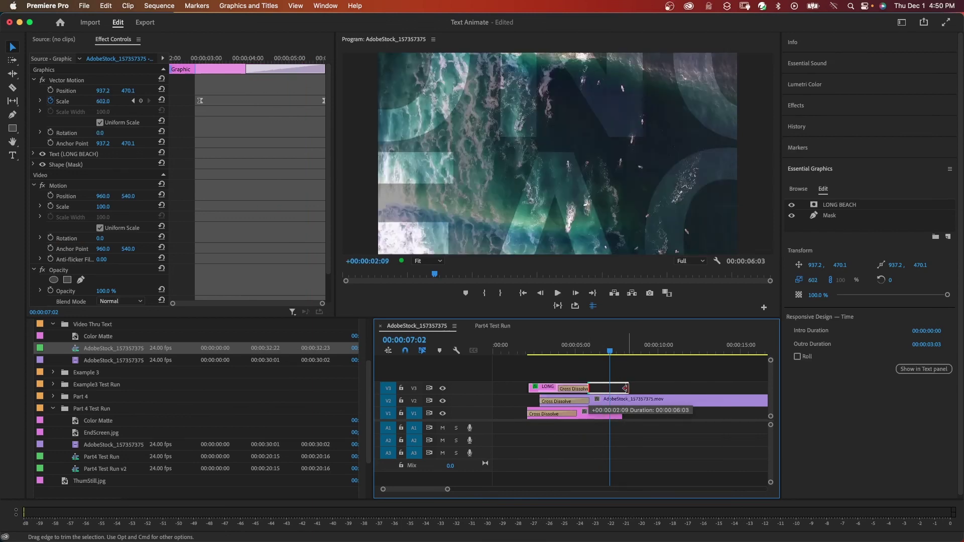
pyautogui.moveTo(624, 389); pyautogui.dragTo(595, 387)
pyautogui.click(552, 352)
pyautogui.press('space')
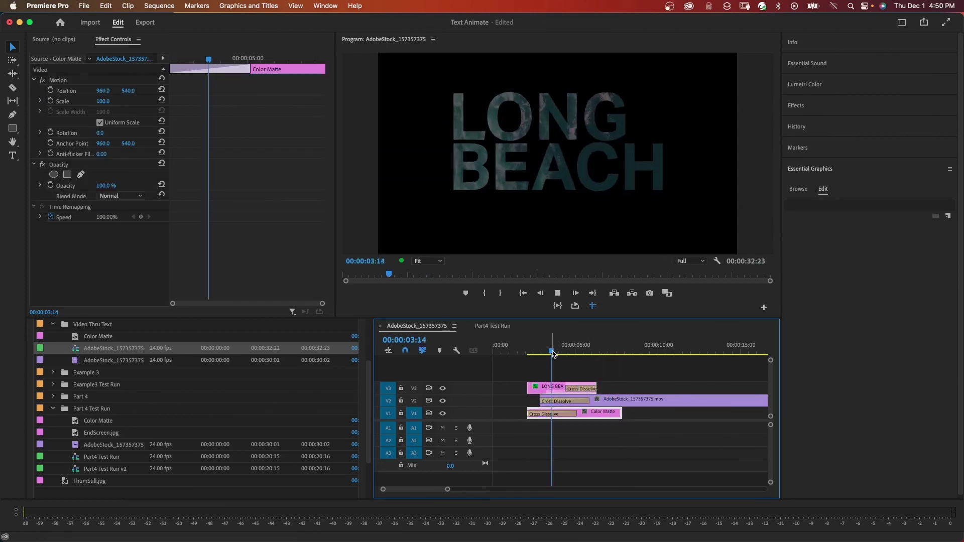
pyautogui.press('space')
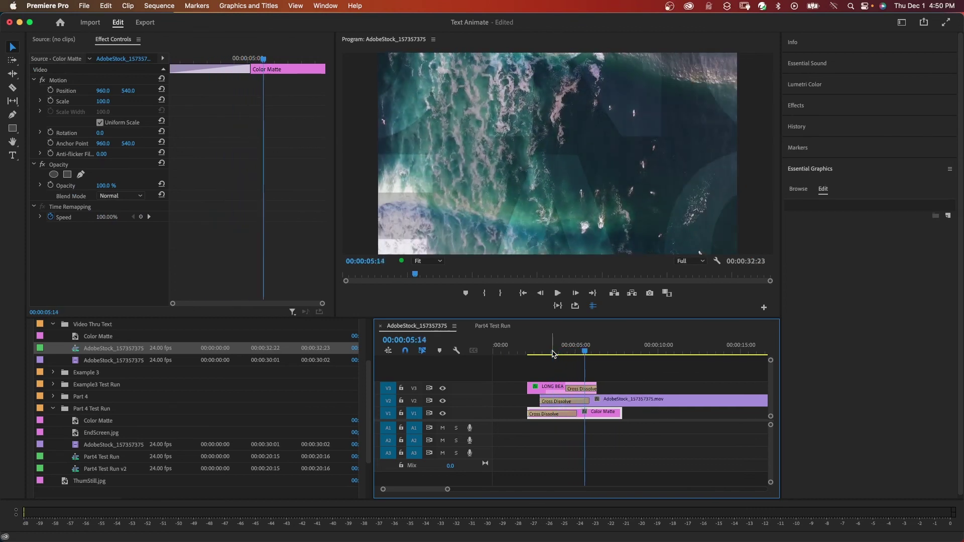
pyautogui.click(550, 388)
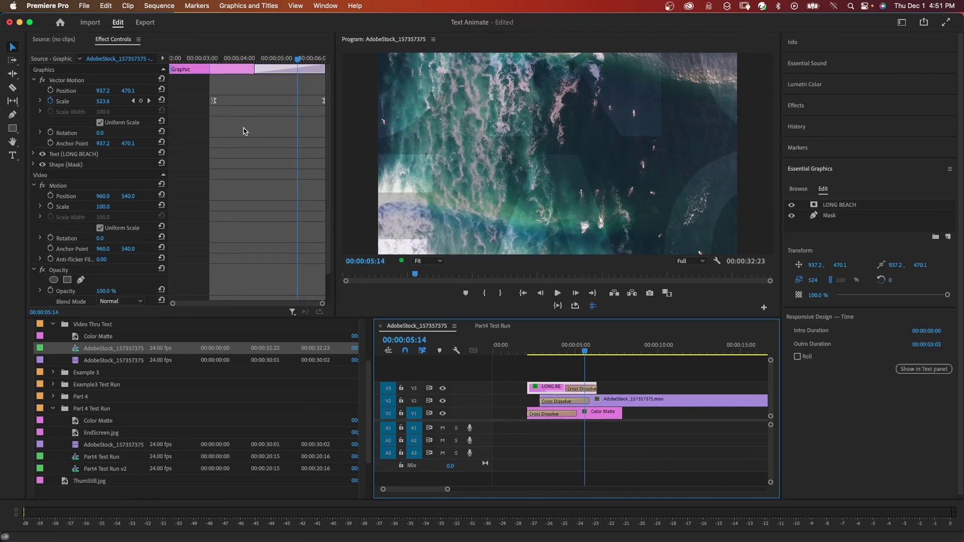